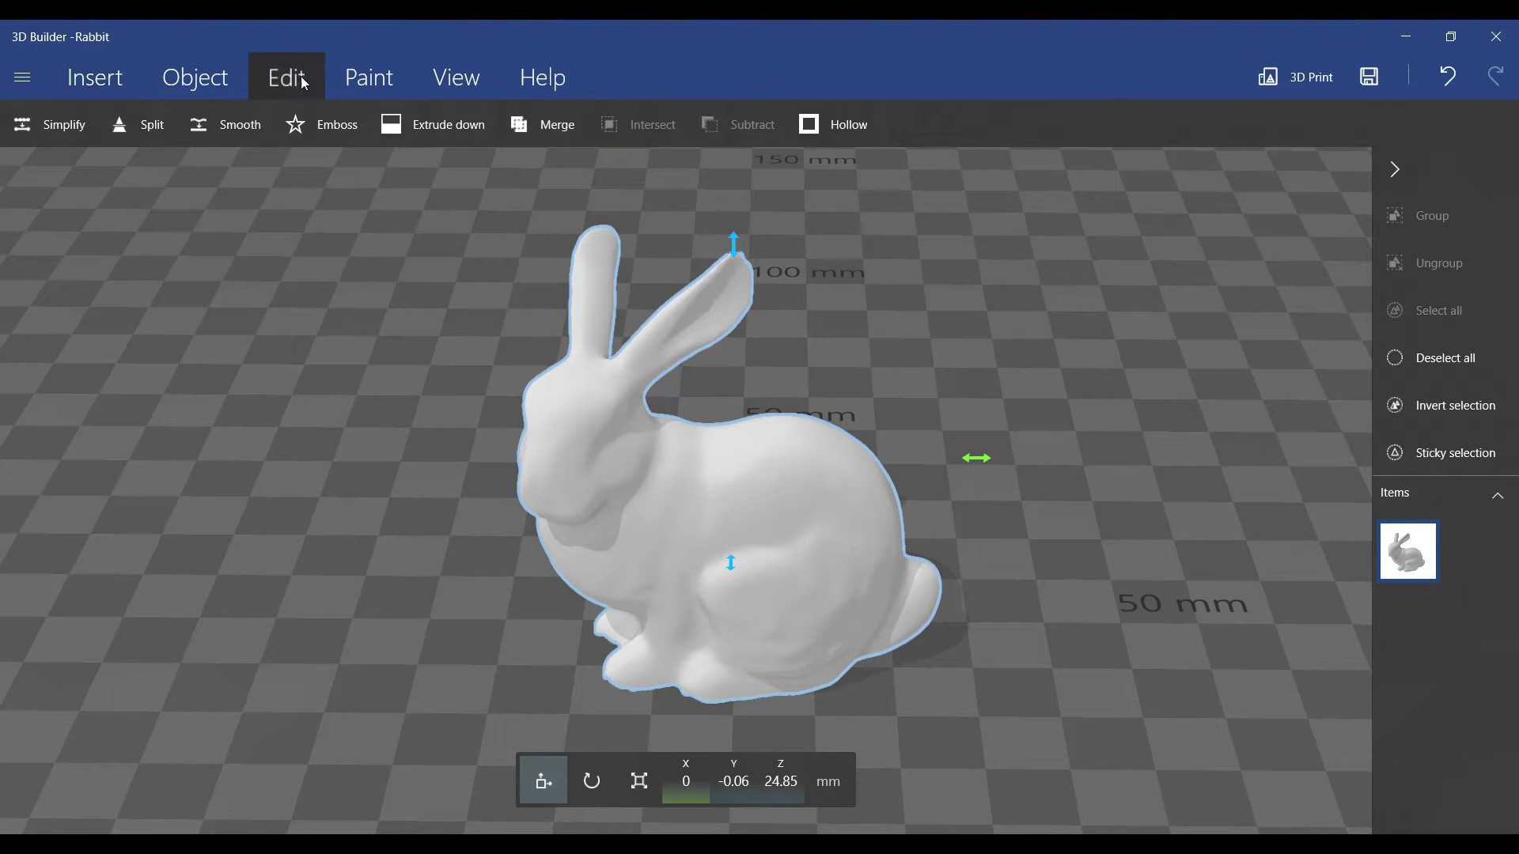
# Start a text emboss on the rabbit and try out the Stencil font
pyautogui.click(319, 125)
pyautogui.scroll(3, 942, 406)
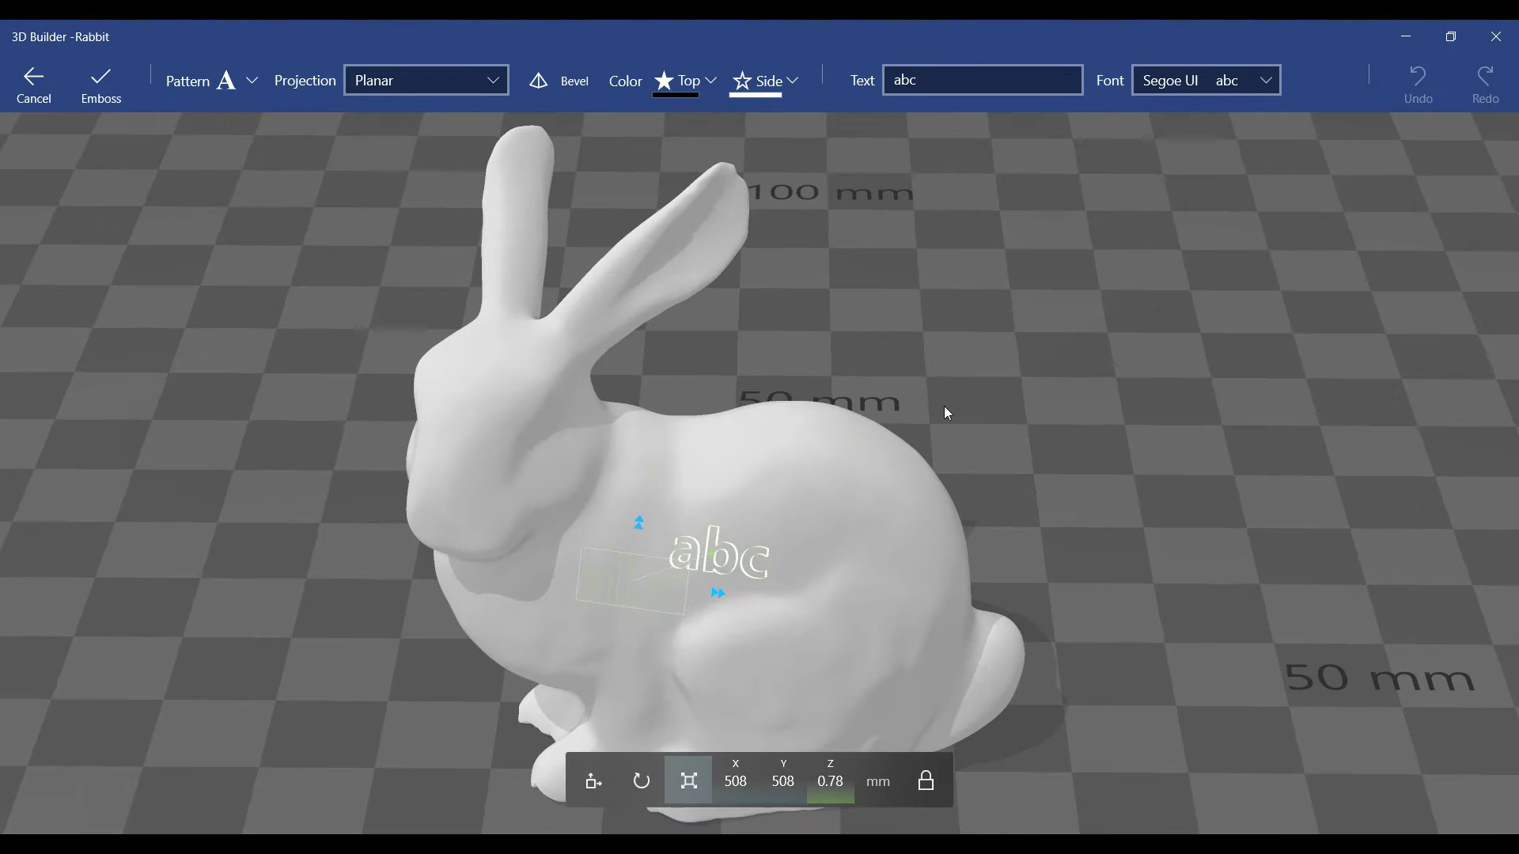
pyautogui.moveTo(1100, 479)
pyautogui.mouseDown(button='right')
pyautogui.moveTo(1031, 410)
pyautogui.moveTo(1070, 407)
pyautogui.mouseUp(button='right')
pyautogui.scroll(2, 1048, 424)
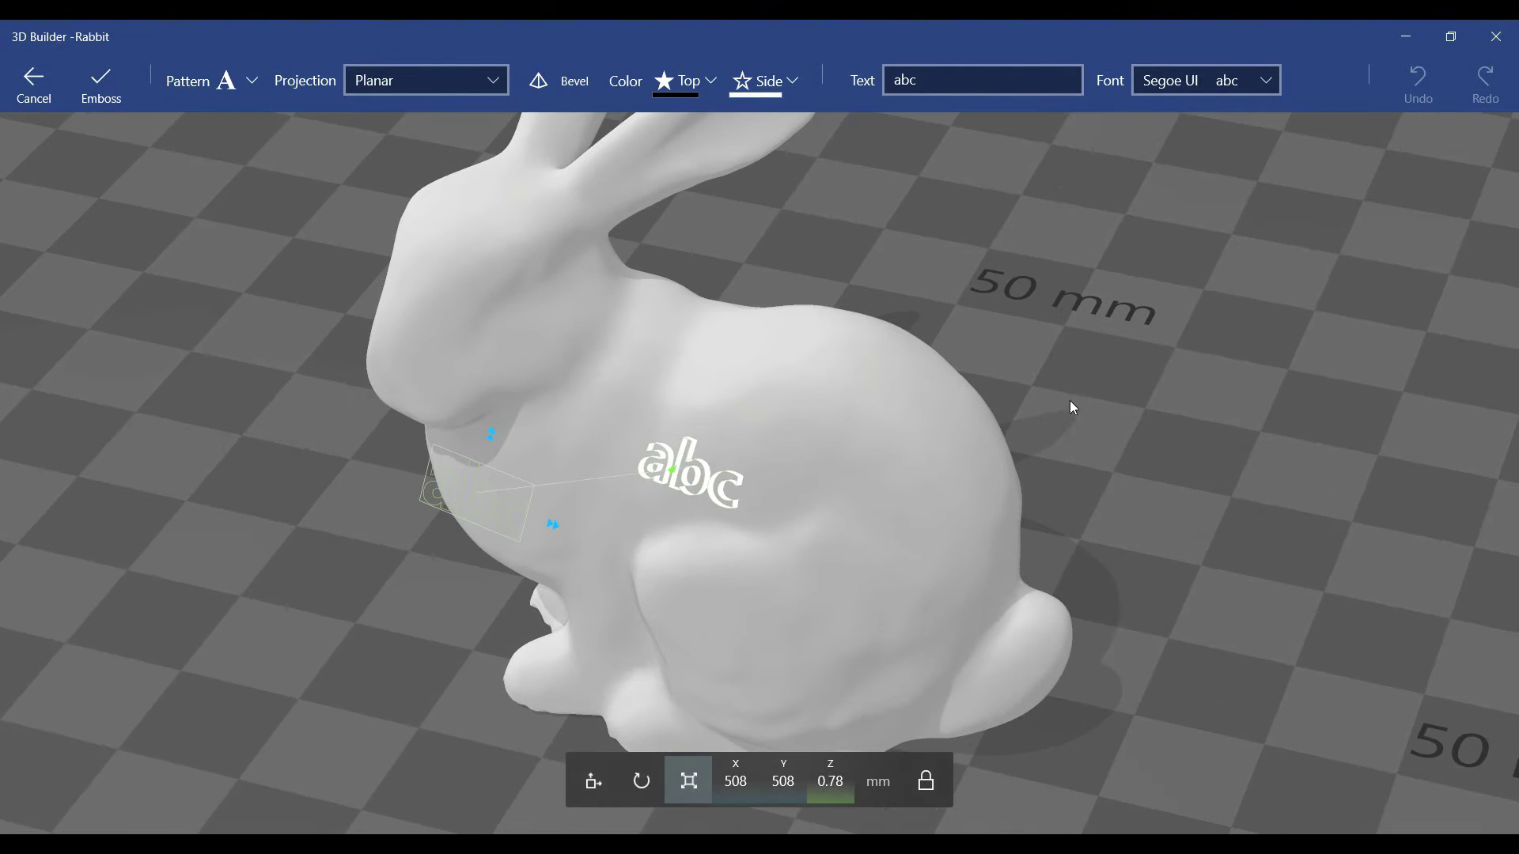
pyautogui.click(1209, 89)
pyautogui.click(1199, 293)
pyautogui.click(1190, 83)
pyautogui.click(1177, 333)
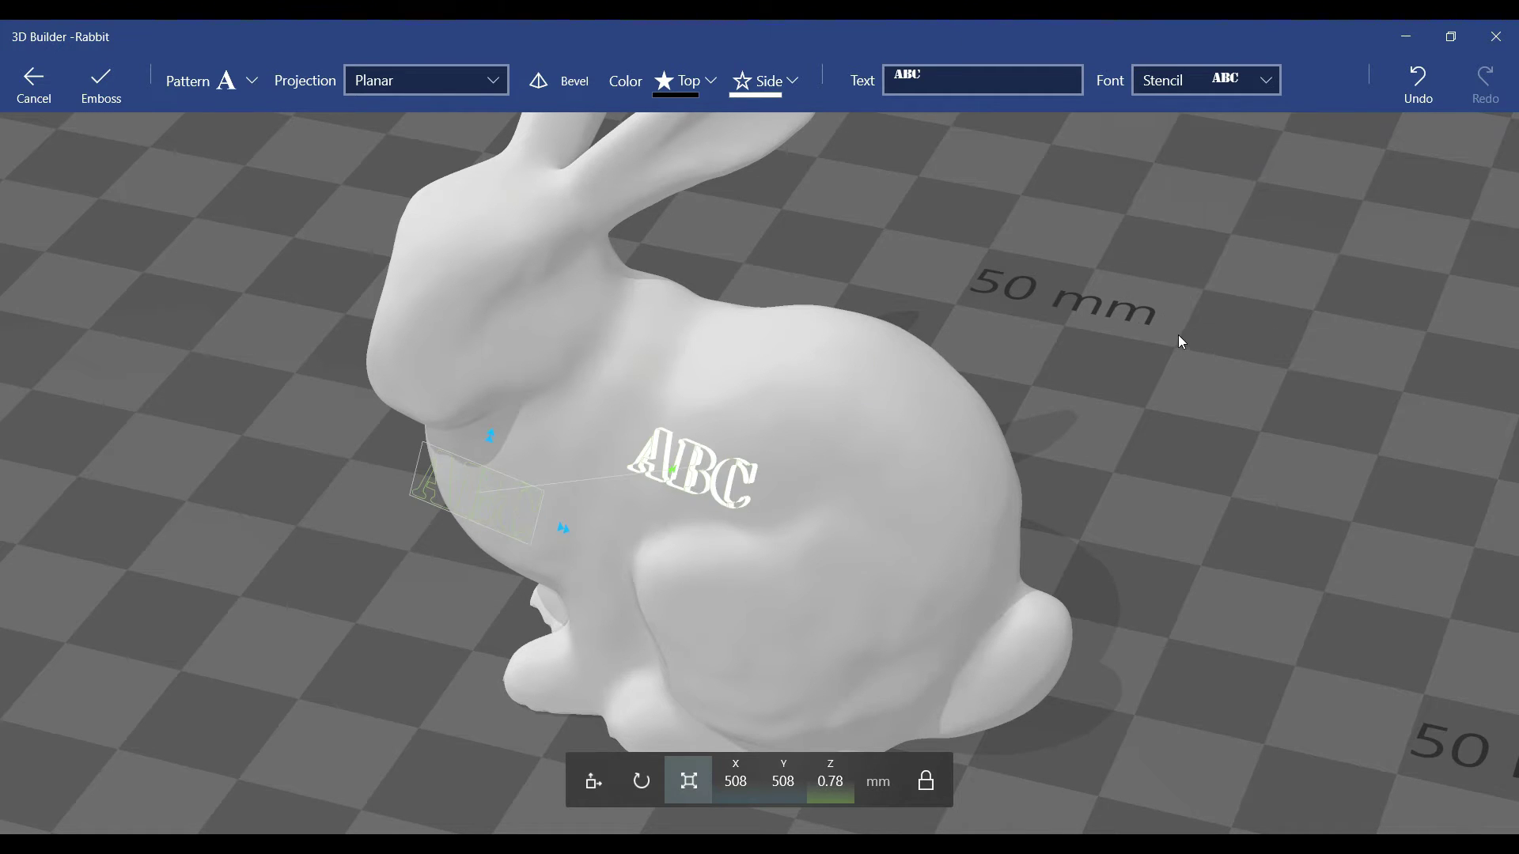
# Switch the emboss font back to Segoe UI and check the preview from the side
pyautogui.click(1196, 85)
pyautogui.scroll(3, 1188, 243)
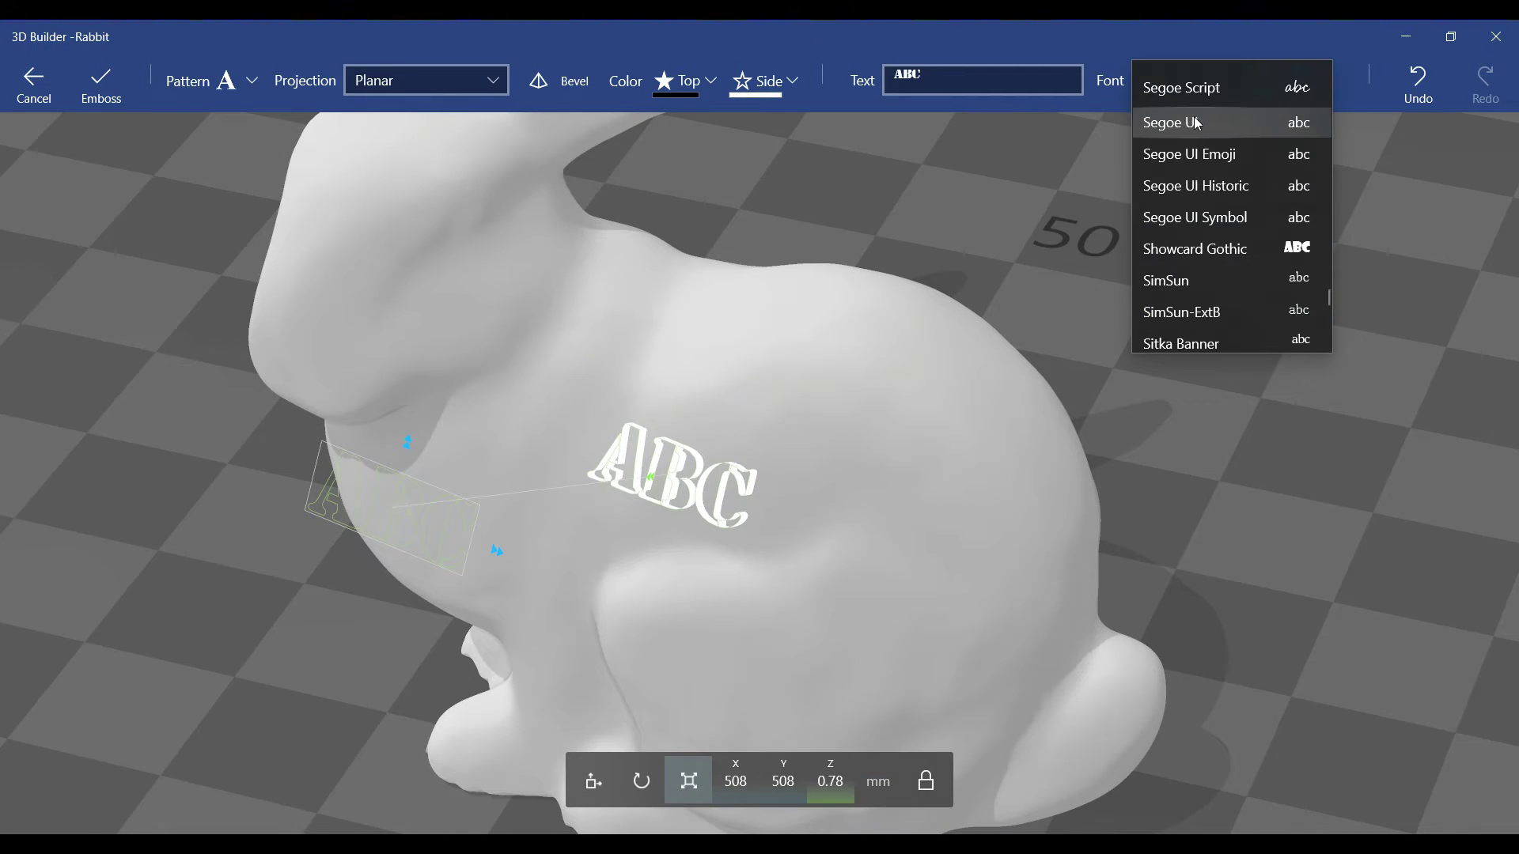
pyautogui.click(1187, 159)
pyautogui.scroll(2, 575, 508)
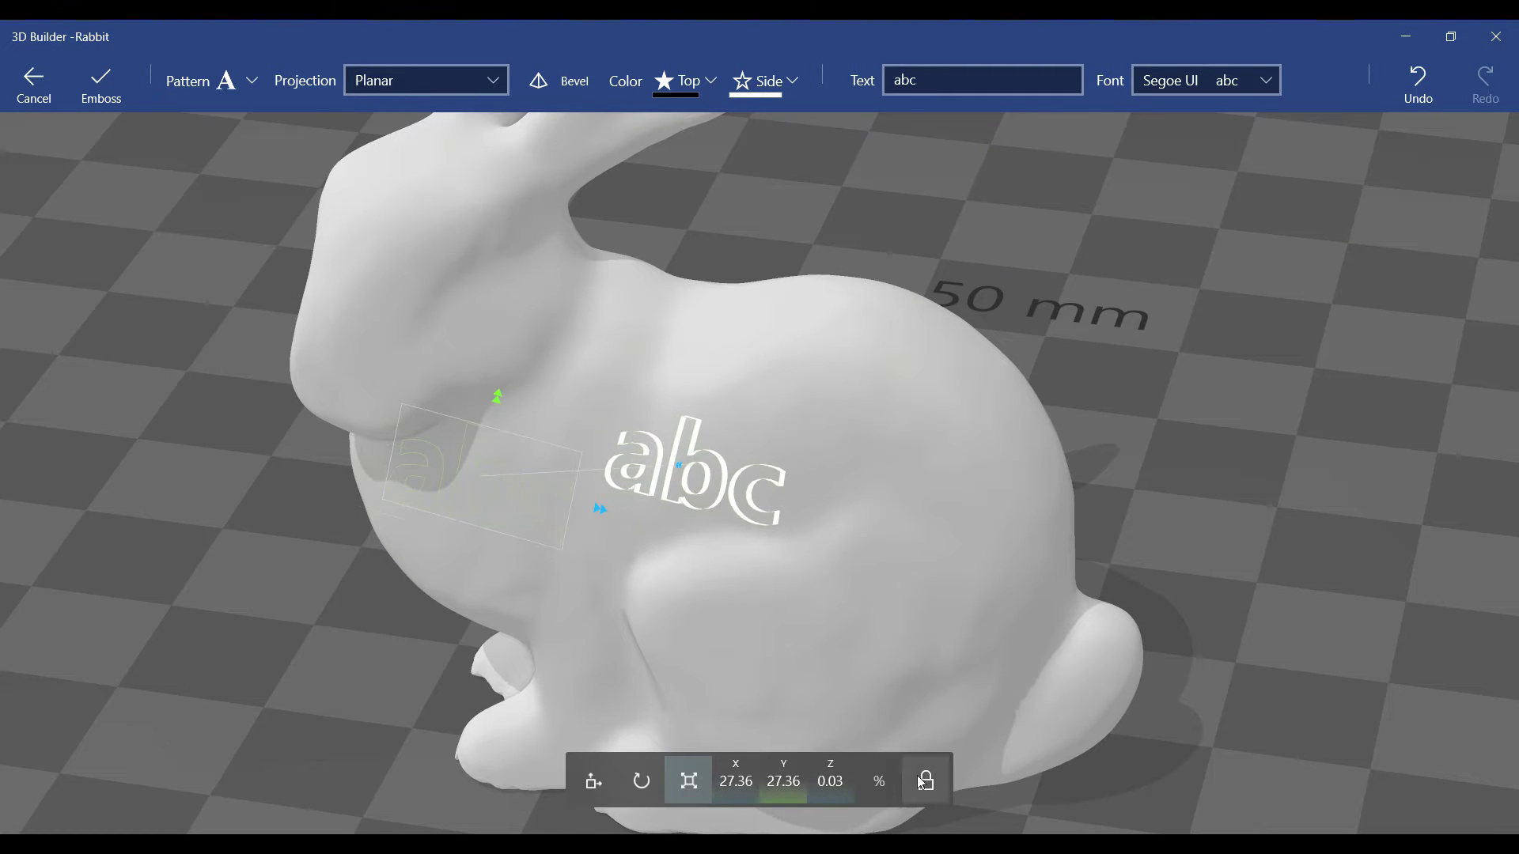
pyautogui.scroll(-2, 631, 519)
pyautogui.moveTo(631, 519); pyautogui.dragTo(894, 544, button='right')
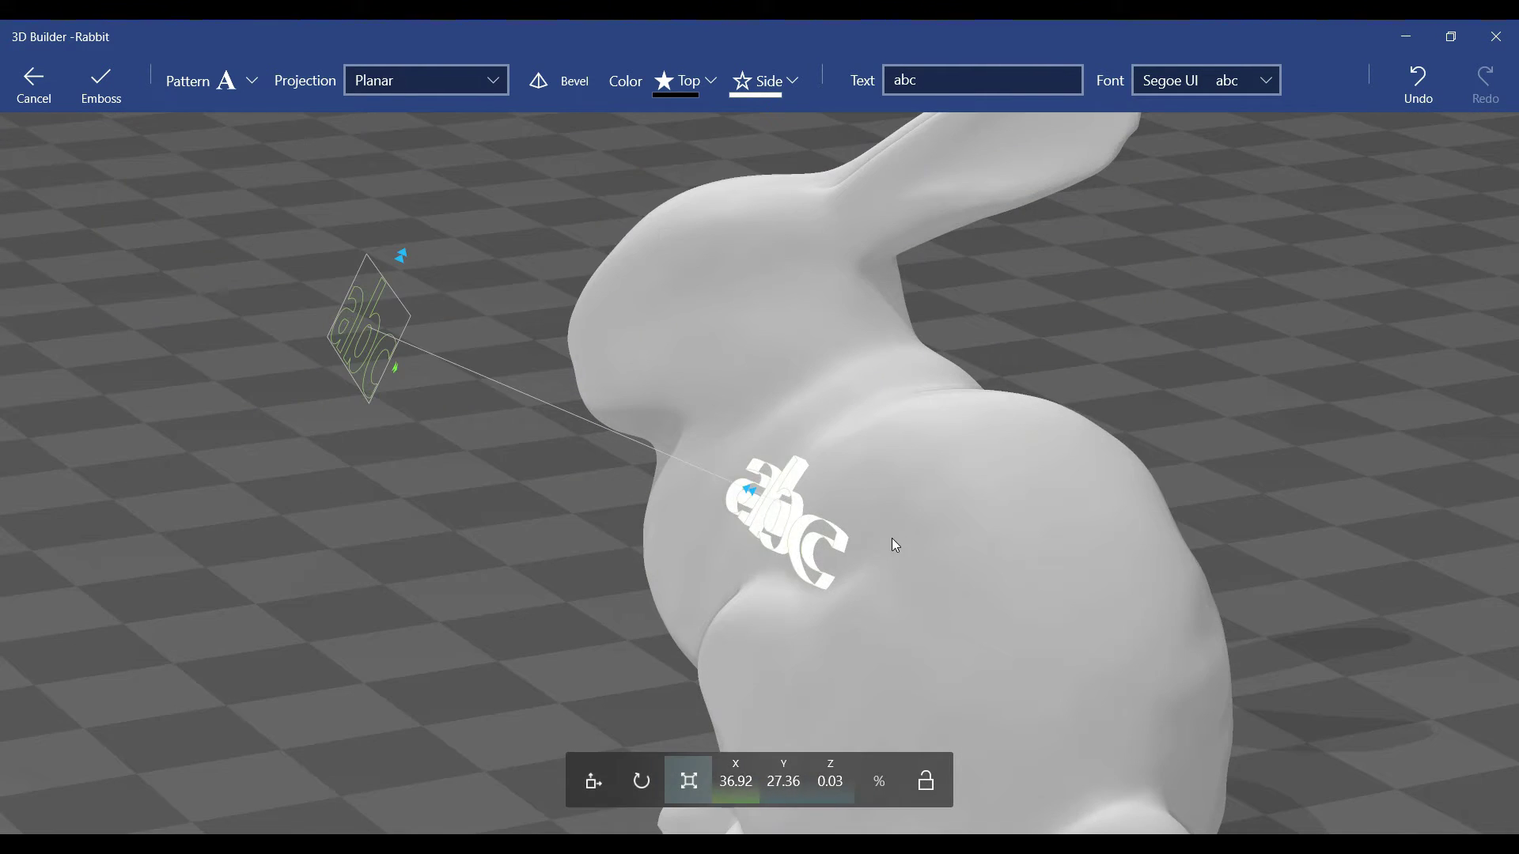
pyautogui.moveTo(730, 489)
pyautogui.mouseDown(button='right')
pyautogui.moveTo(773, 611)
pyautogui.moveTo(925, 130)
pyautogui.mouseUp(button='right')
pyautogui.write('TMB')
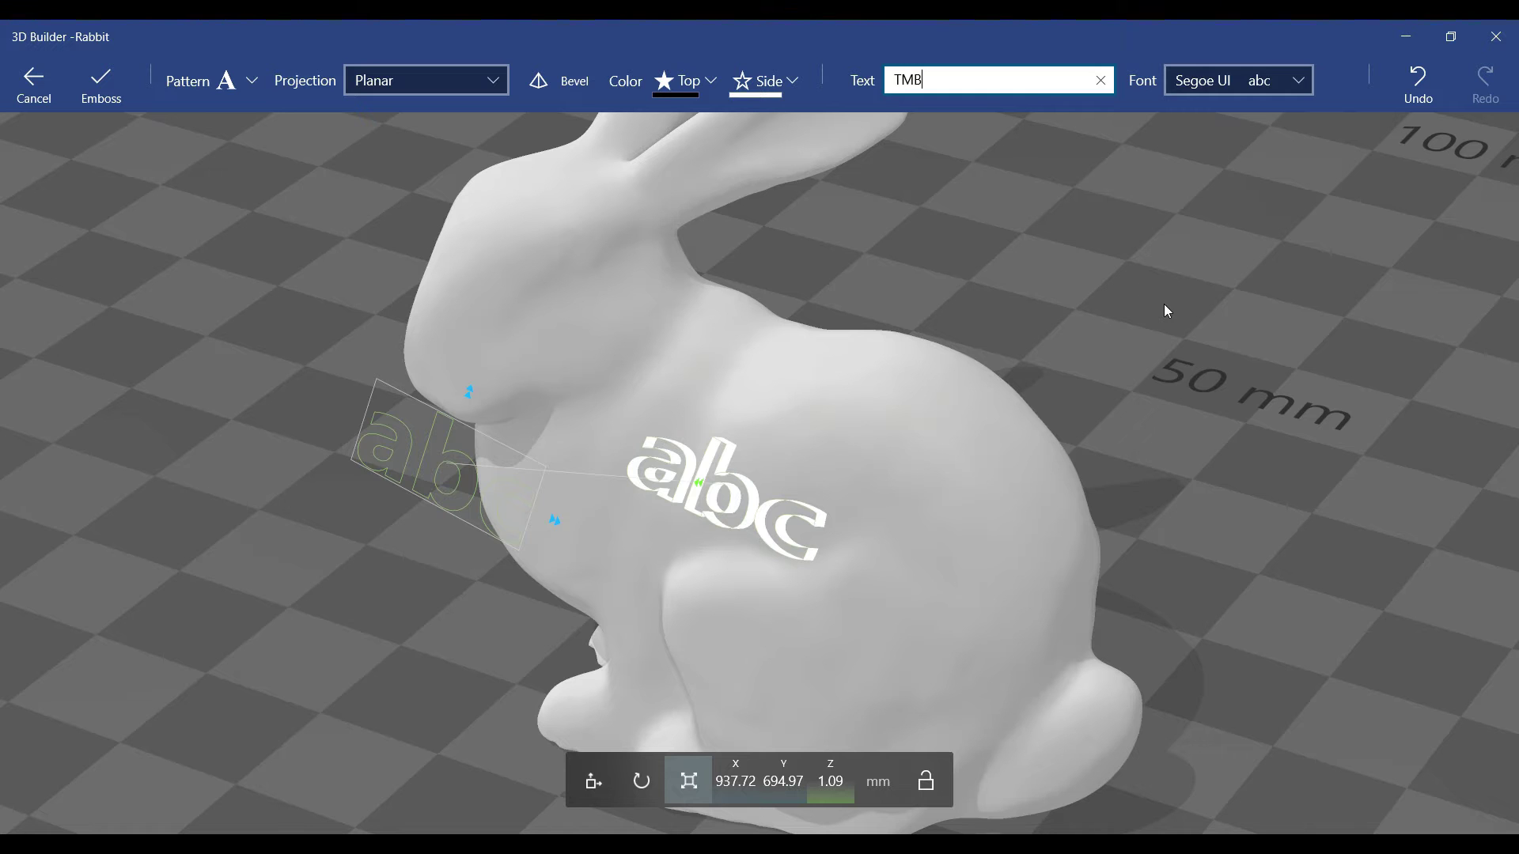
# Confirm 'TMB' as the emboss text and apply it as raised lettering on the rabbit's side
pyautogui.press('Return')
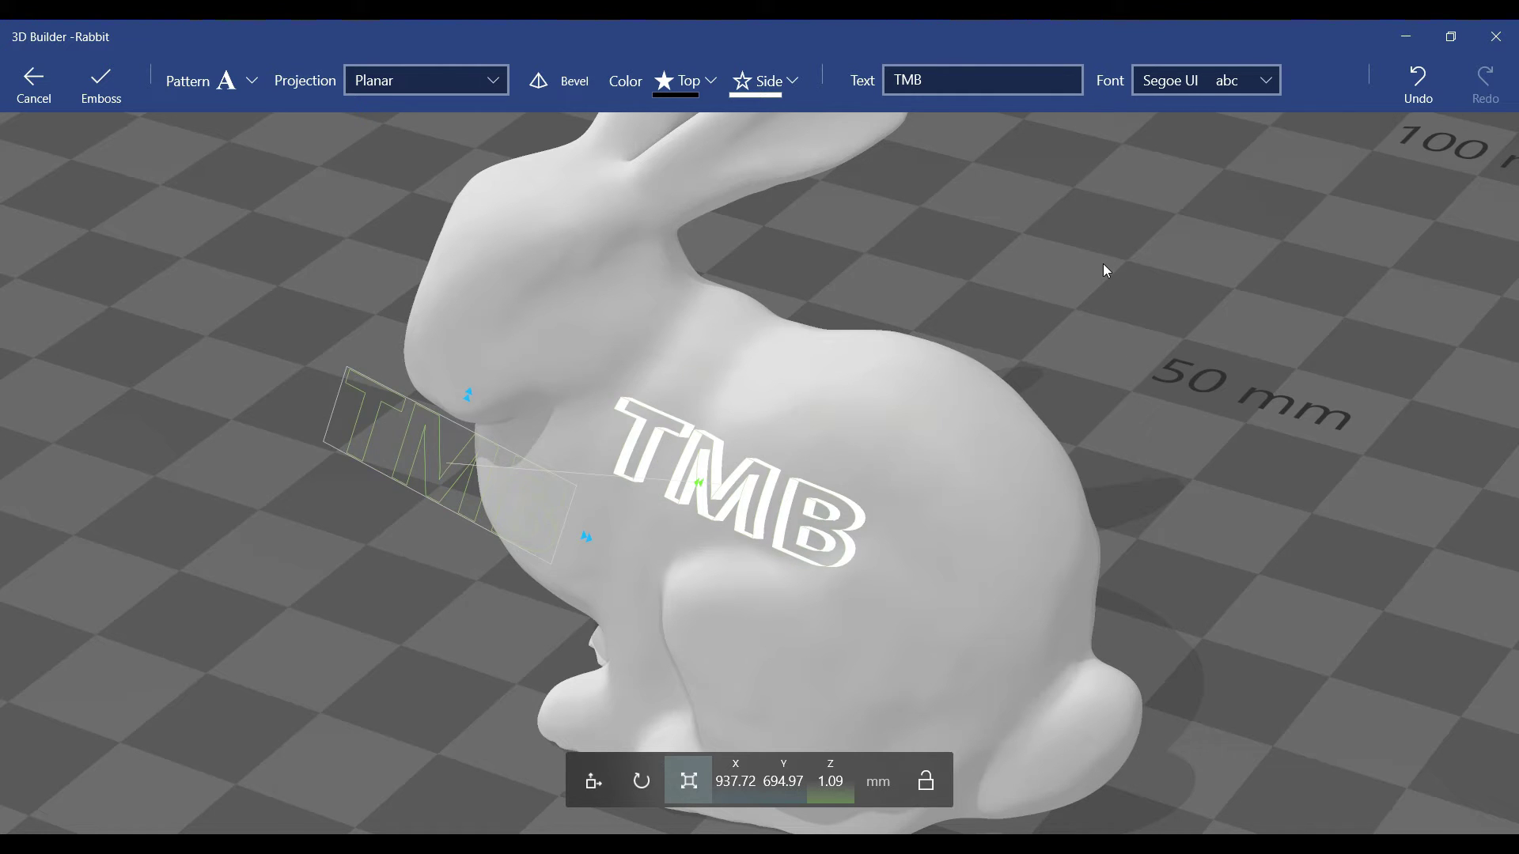
pyautogui.moveTo(1103, 264)
pyautogui.mouseDown(button='right')
pyautogui.moveTo(1282, 352)
pyautogui.moveTo(1051, 339)
pyautogui.moveTo(1089, 344)
pyautogui.moveTo(1082, 269)
pyautogui.mouseUp(button='right')
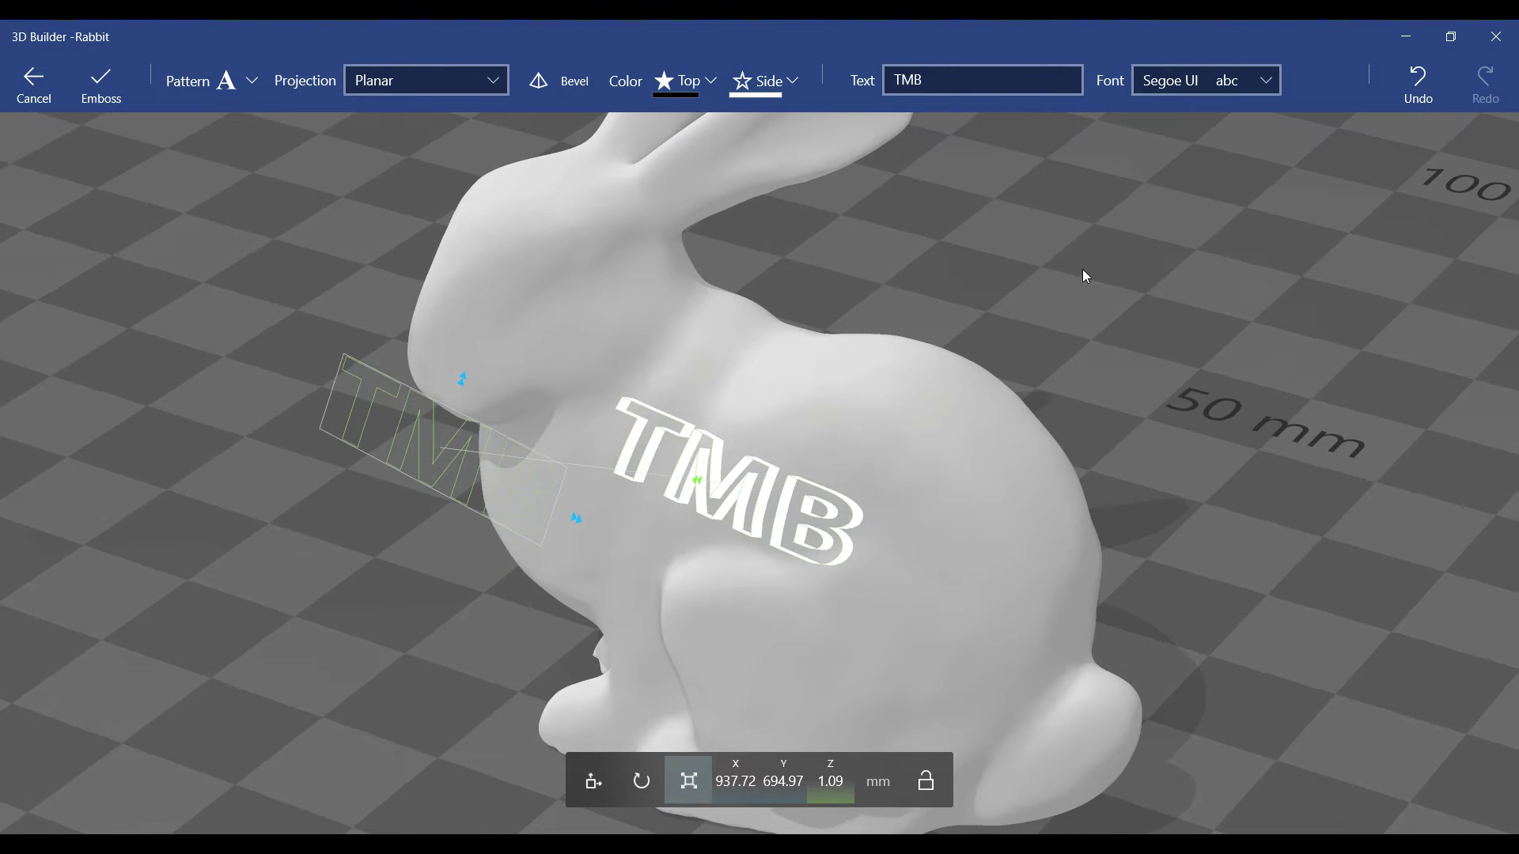
pyautogui.click(102, 84)
pyautogui.scroll(3, 941, 542)
pyautogui.scroll(2, 1024, 211)
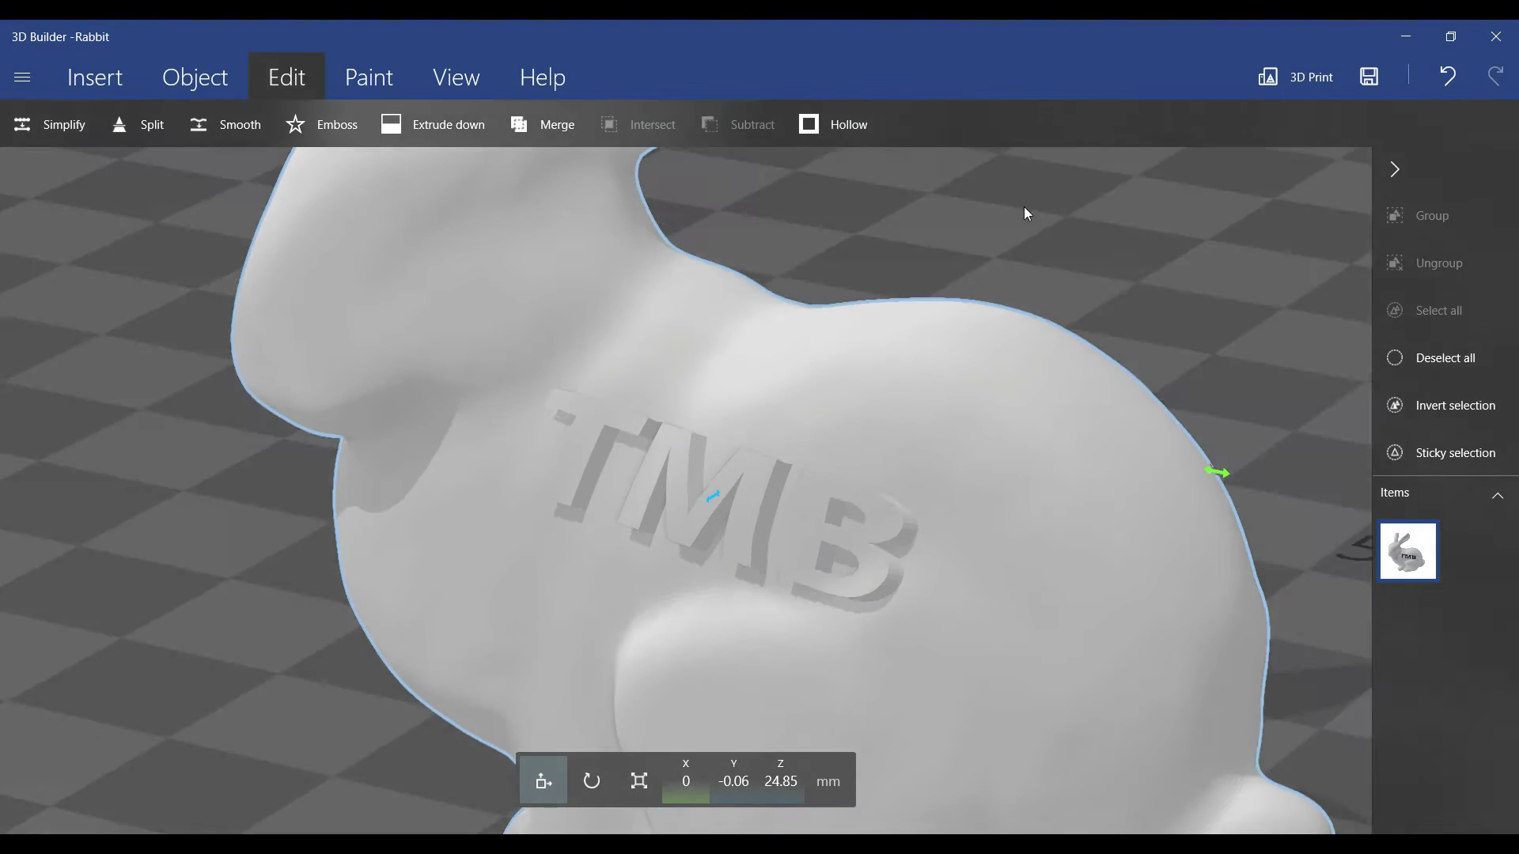
pyautogui.scroll(-3, 1044, 166)
pyautogui.moveTo(1060, 126); pyautogui.dragTo(1258, 266, button='right')
pyautogui.scroll(3, 1062, 472)
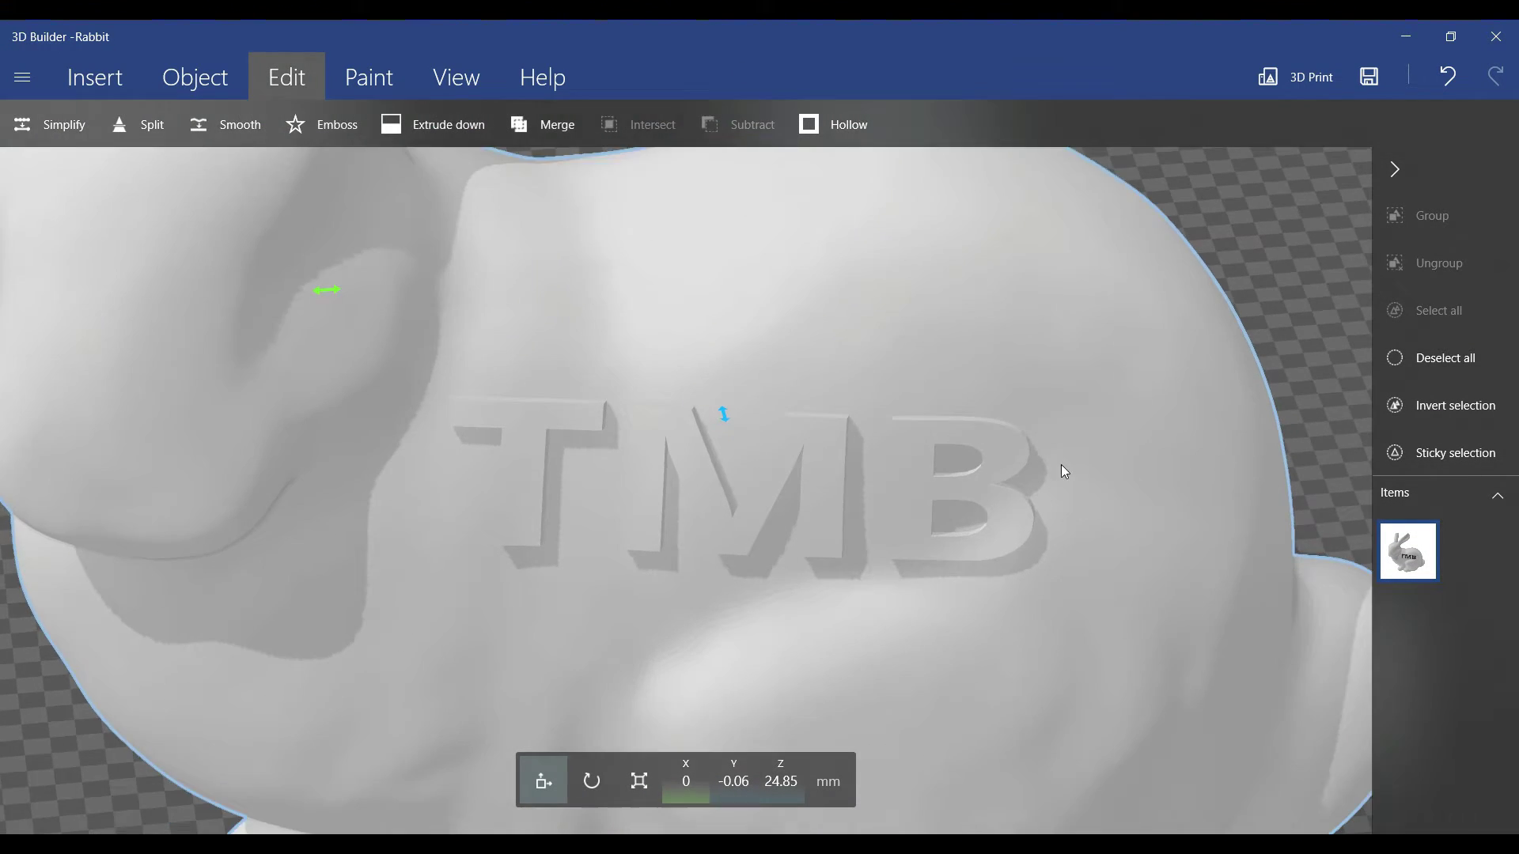
pyautogui.scroll(-3, 1062, 470)
pyautogui.moveTo(986, 436)
pyautogui.mouseDown(button='right')
pyautogui.moveTo(752, 411)
pyautogui.moveTo(871, 413)
pyautogui.mouseUp(button='right')
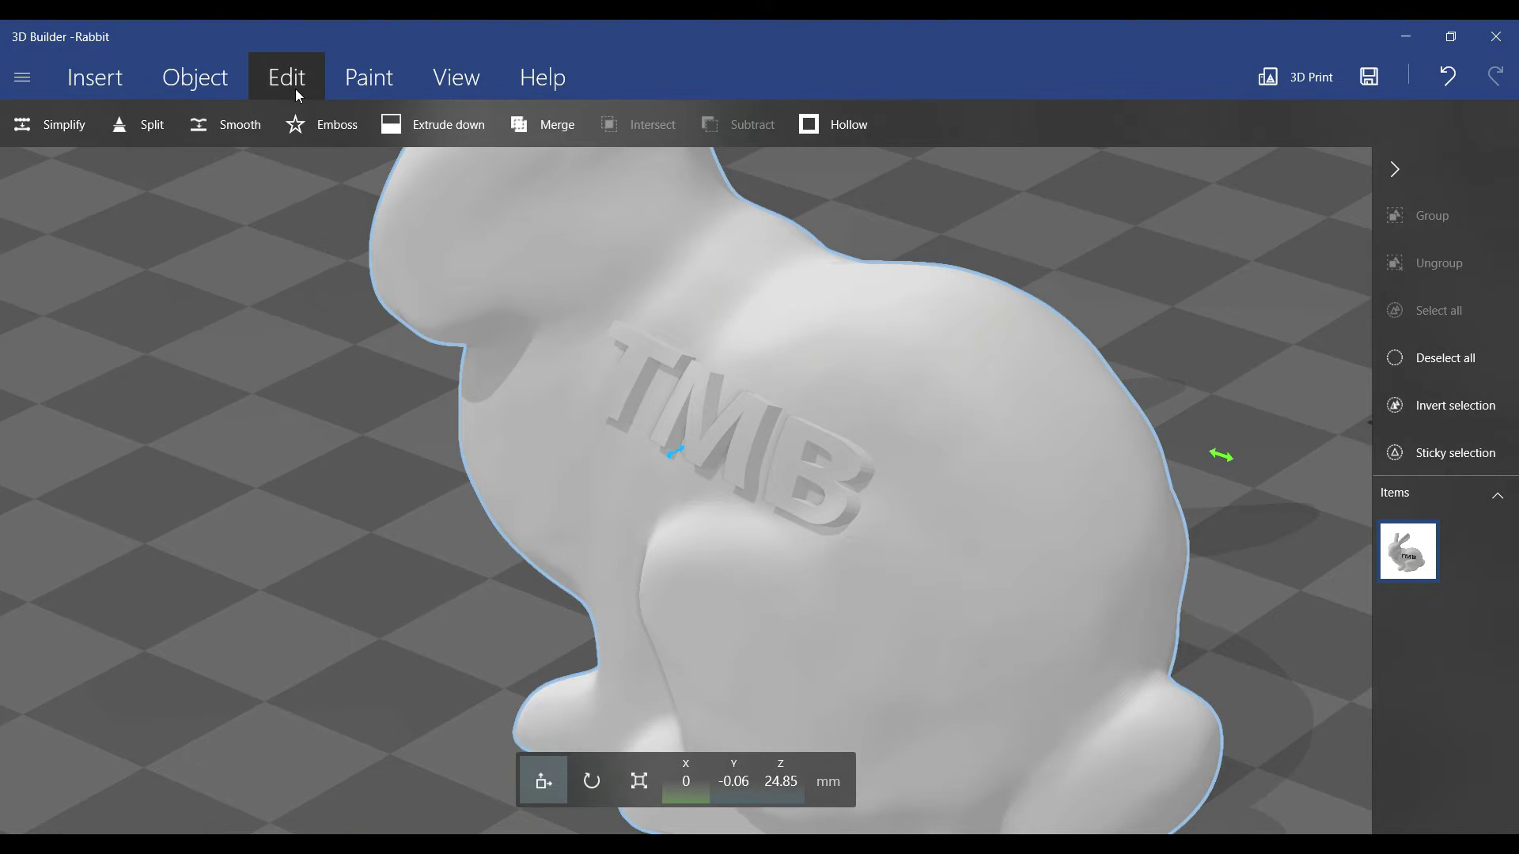
# Start a second TMB emboss and drag its outline onto the rabbit's body
pyautogui.click(306, 131)
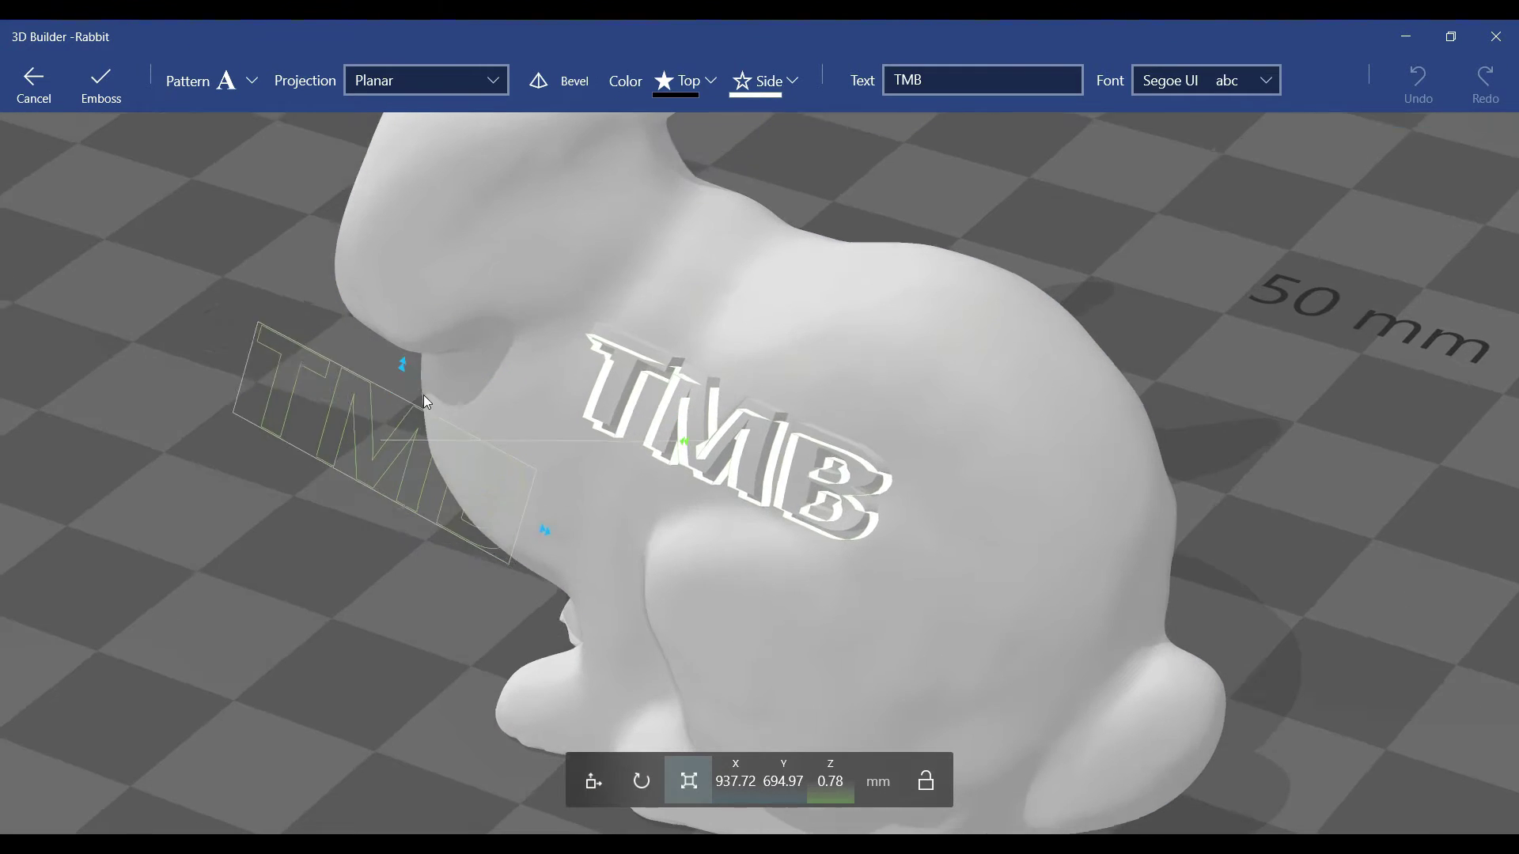
pyautogui.moveTo(424, 395); pyautogui.dragTo(914, 380)
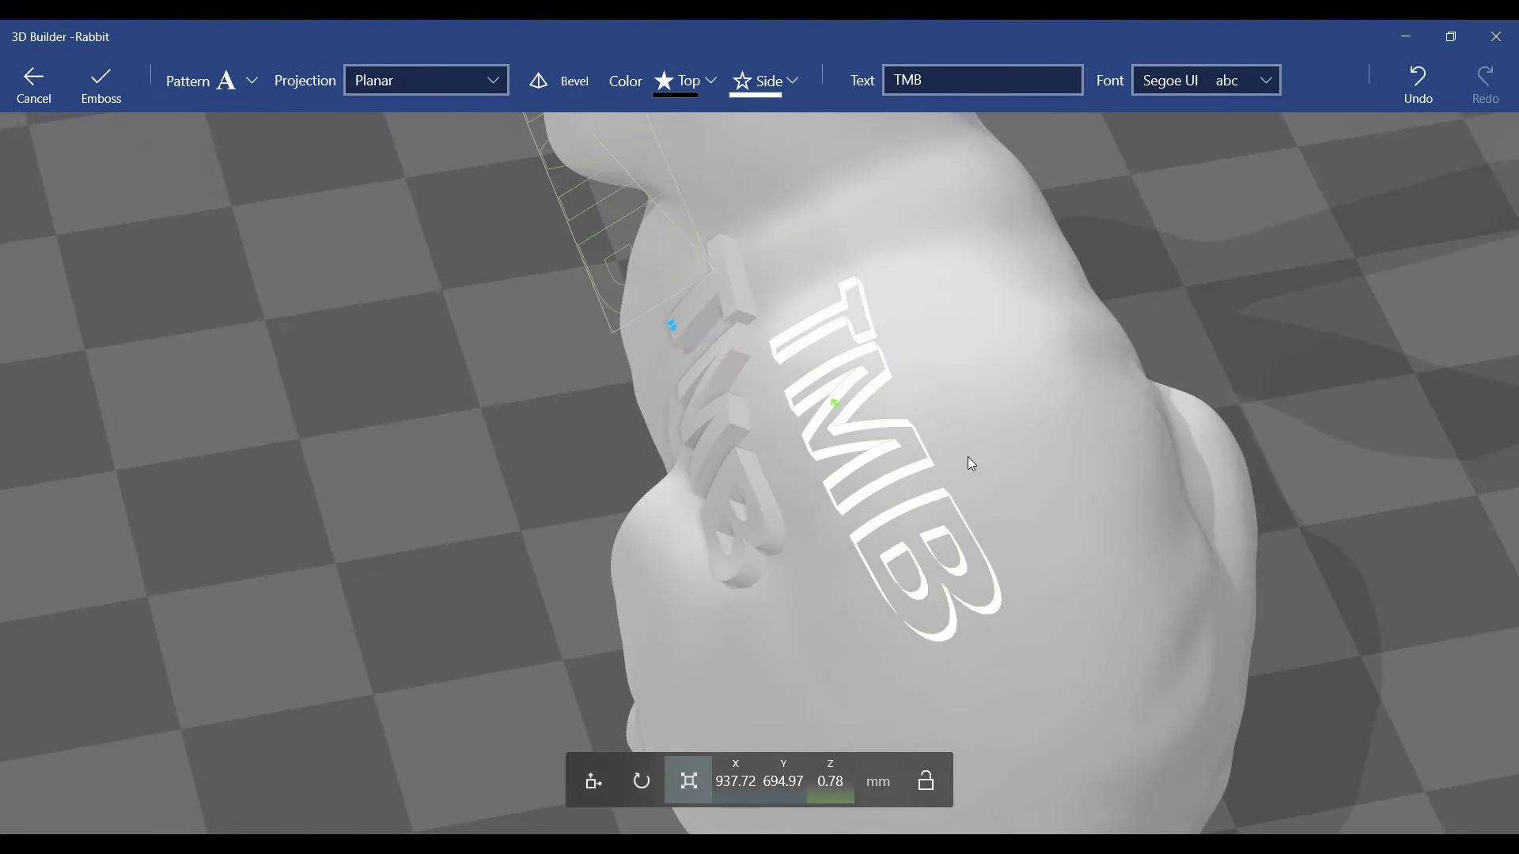
pyautogui.moveTo(914, 380); pyautogui.dragTo(1031, 460, button='right')
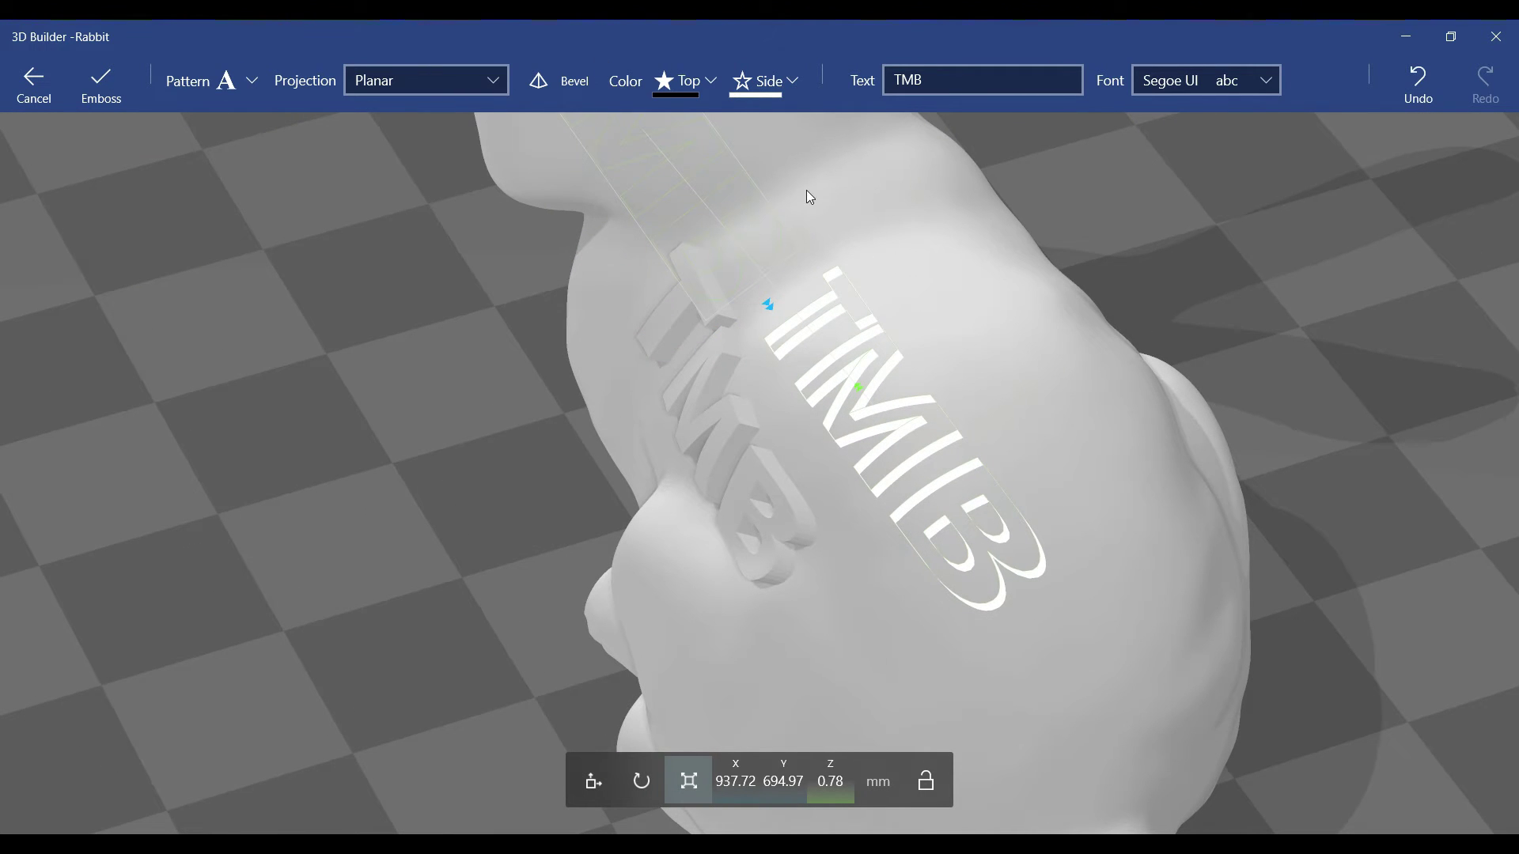
# Try cylindrical and spherical text projections, then return to planar
pyautogui.click(429, 111)
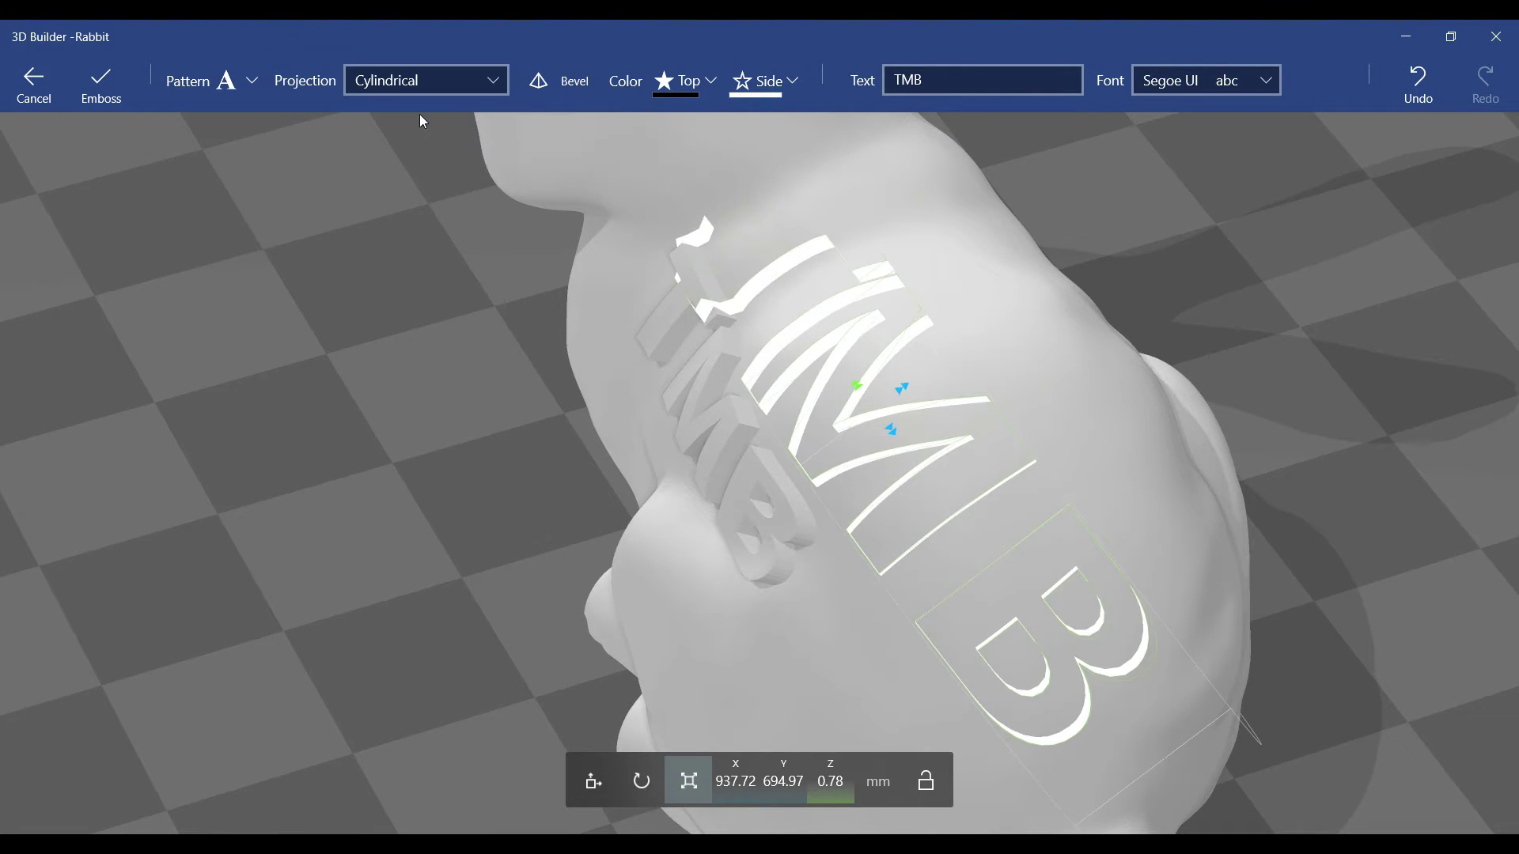
pyautogui.scroll(-5, 484, 143)
pyautogui.scroll(-3, 624, 180)
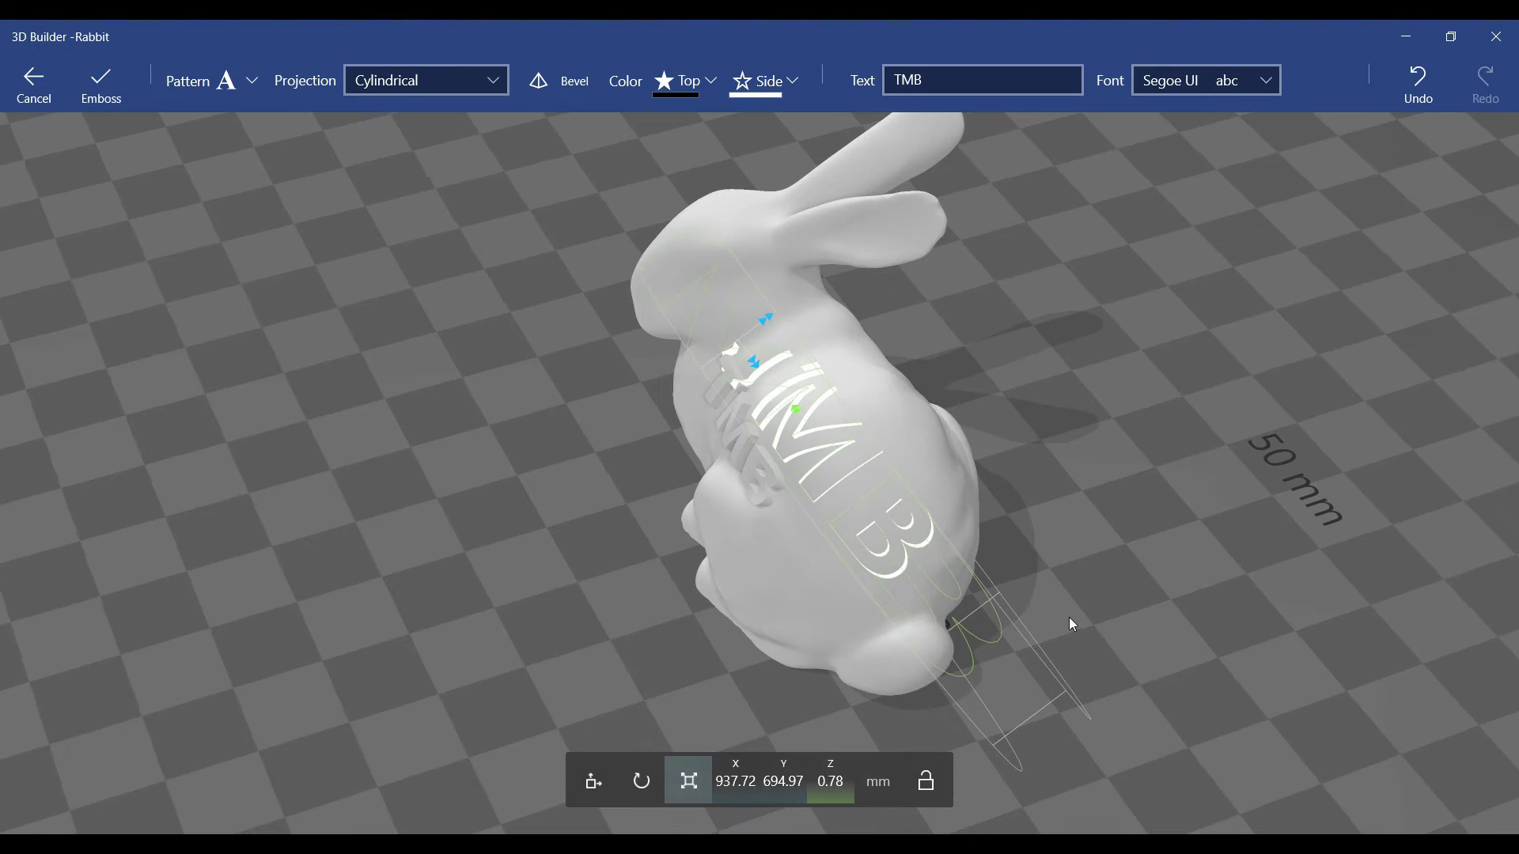
pyautogui.moveTo(1069, 617)
pyautogui.mouseDown(button='right')
pyautogui.moveTo(762, 564)
pyautogui.moveTo(469, 182)
pyautogui.mouseUp(button='right')
pyautogui.click(404, 142)
pyautogui.moveTo(565, 344)
pyautogui.mouseDown(button='right')
pyautogui.moveTo(1067, 308)
pyautogui.moveTo(485, 387)
pyautogui.moveTo(429, 186)
pyautogui.mouseUp(button='right')
pyautogui.click(453, 96)
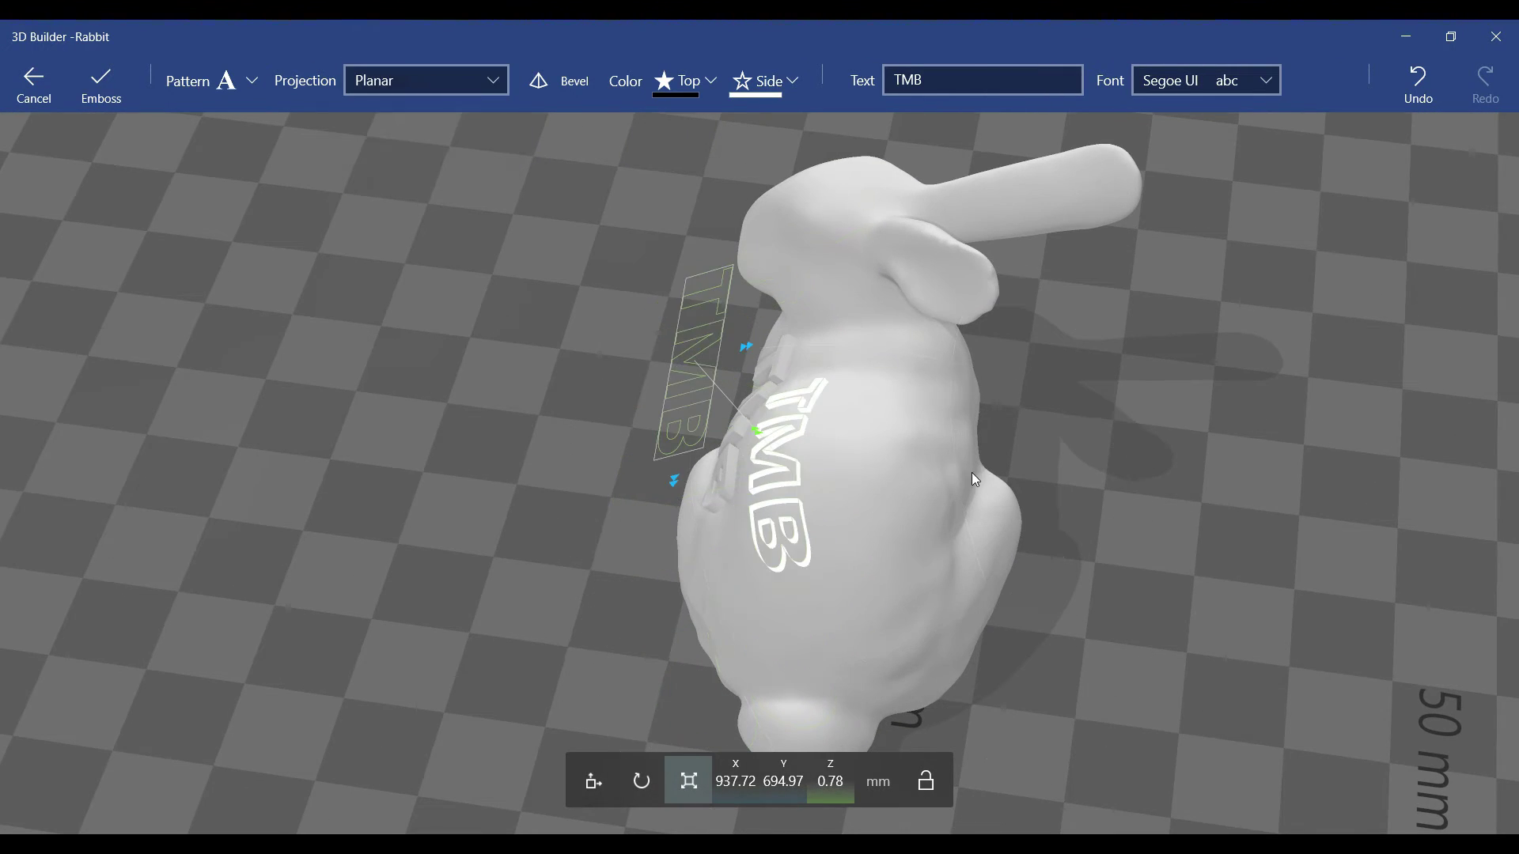
pyautogui.scroll(3, 972, 472)
# Move the second TMB above the first label and apply the emboss
pyautogui.moveTo(1214, 515)
pyautogui.mouseDown(button='right')
pyautogui.moveTo(1508, 535)
pyautogui.moveTo(1041, 474)
pyautogui.mouseUp(button='right')
pyautogui.scroll(2, 1041, 474)
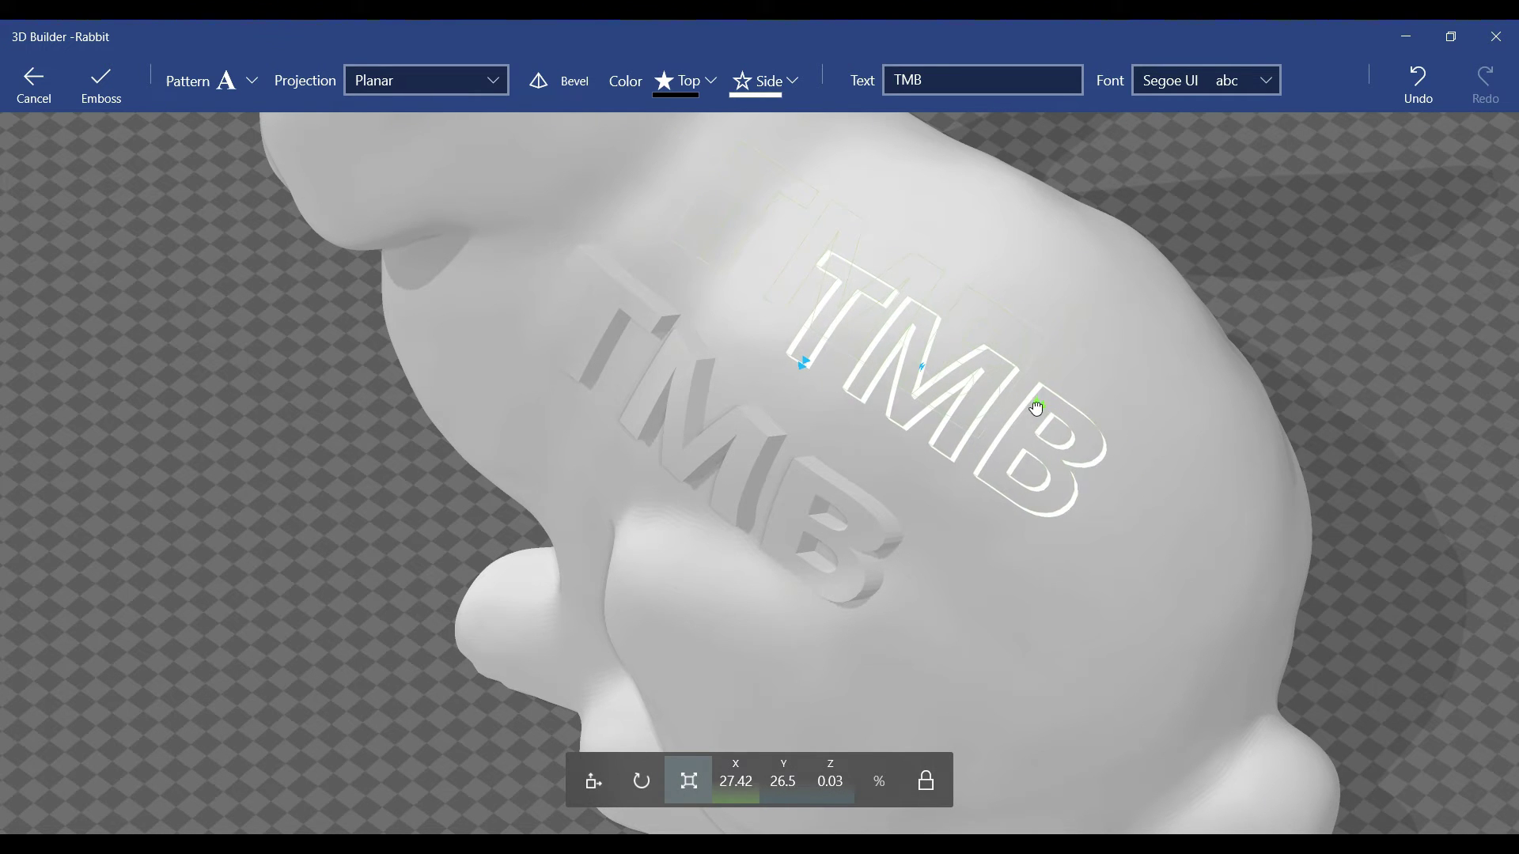
pyautogui.moveTo(986, 458); pyautogui.dragTo(970, 407)
pyautogui.moveTo(929, 343); pyautogui.dragTo(950, 303, button='right')
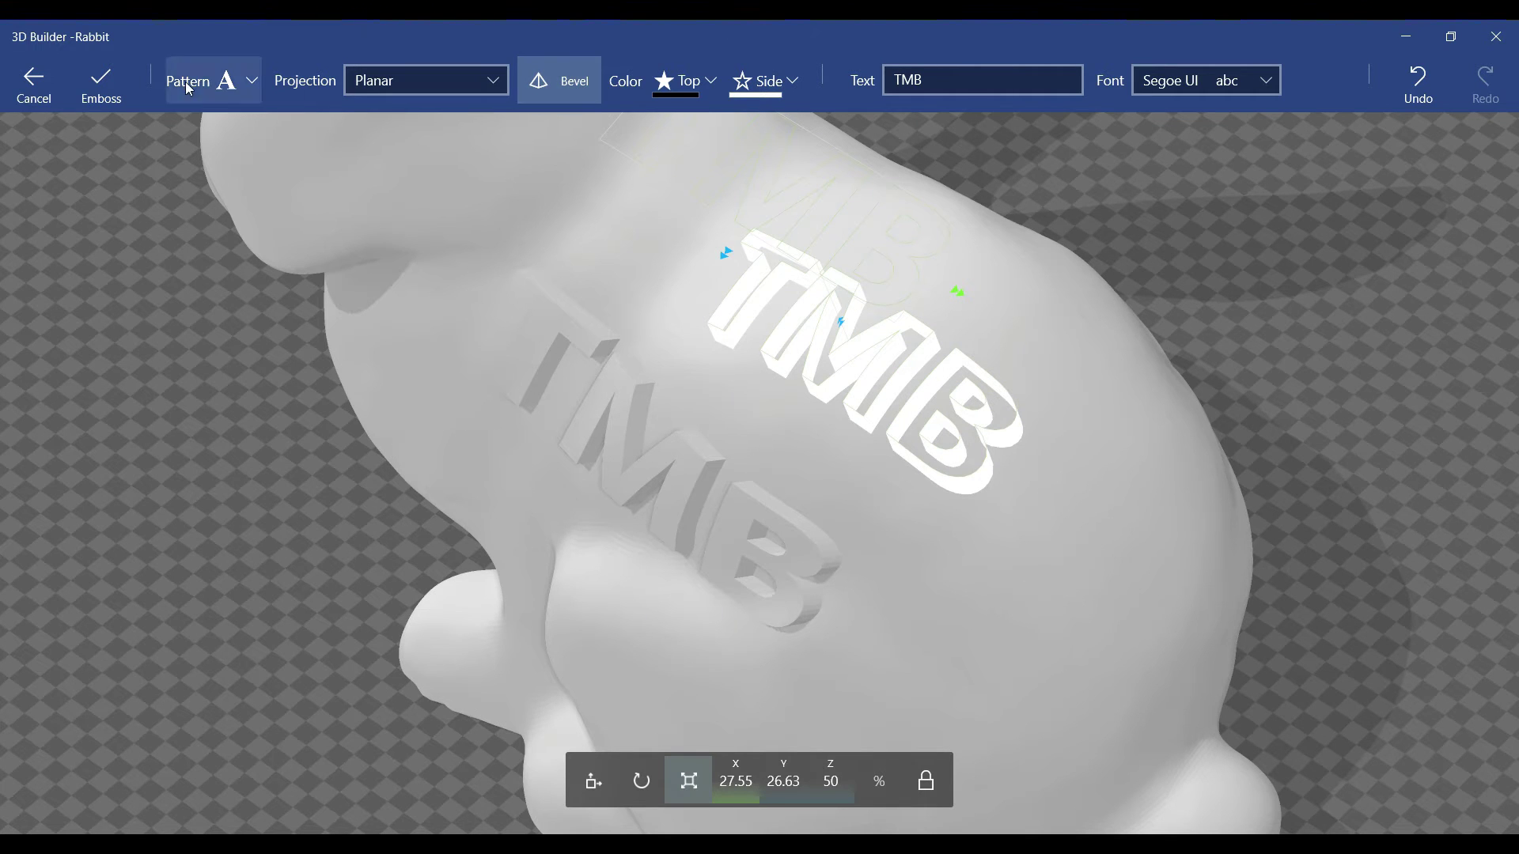
pyautogui.click(101, 83)
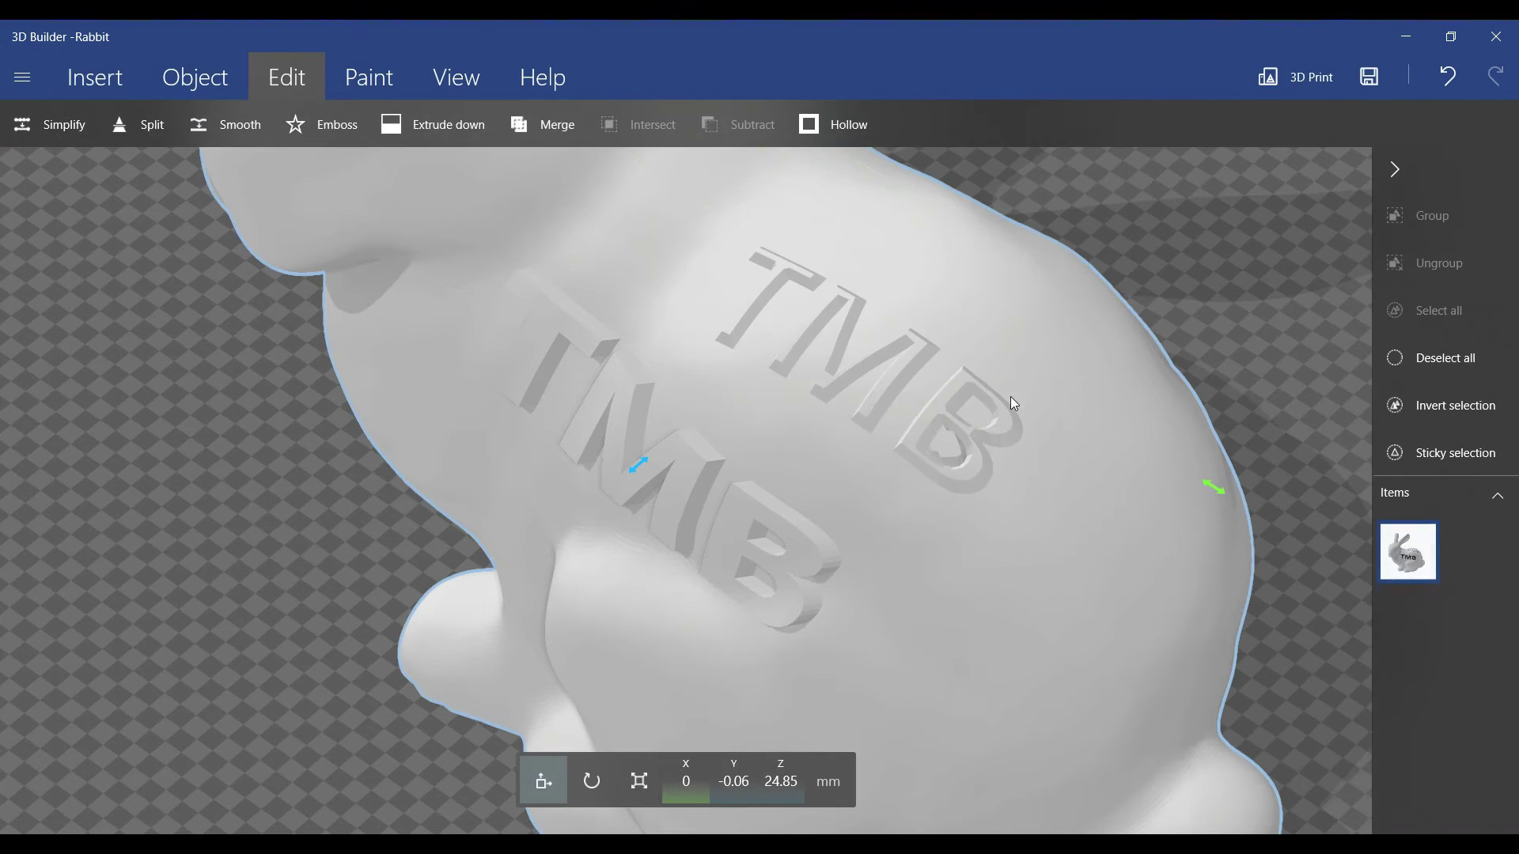
pyautogui.moveTo(1010, 397)
pyautogui.mouseDown(button='right')
pyautogui.moveTo(1116, 580)
pyautogui.moveTo(828, 516)
pyautogui.moveTo(607, 441)
pyautogui.moveTo(458, 464)
pyautogui.moveTo(353, 543)
pyautogui.moveTo(622, 553)
pyautogui.moveTo(1112, 498)
pyautogui.moveTo(852, 595)
pyautogui.moveTo(1217, 553)
pyautogui.moveTo(926, 549)
pyautogui.moveTo(1111, 464)
pyautogui.moveTo(708, 494)
pyautogui.moveTo(1132, 500)
pyautogui.moveTo(1039, 531)
pyautogui.moveTo(967, 522)
pyautogui.moveTo(1024, 598)
pyautogui.moveTo(1121, 633)
pyautogui.mouseUp(button='right')
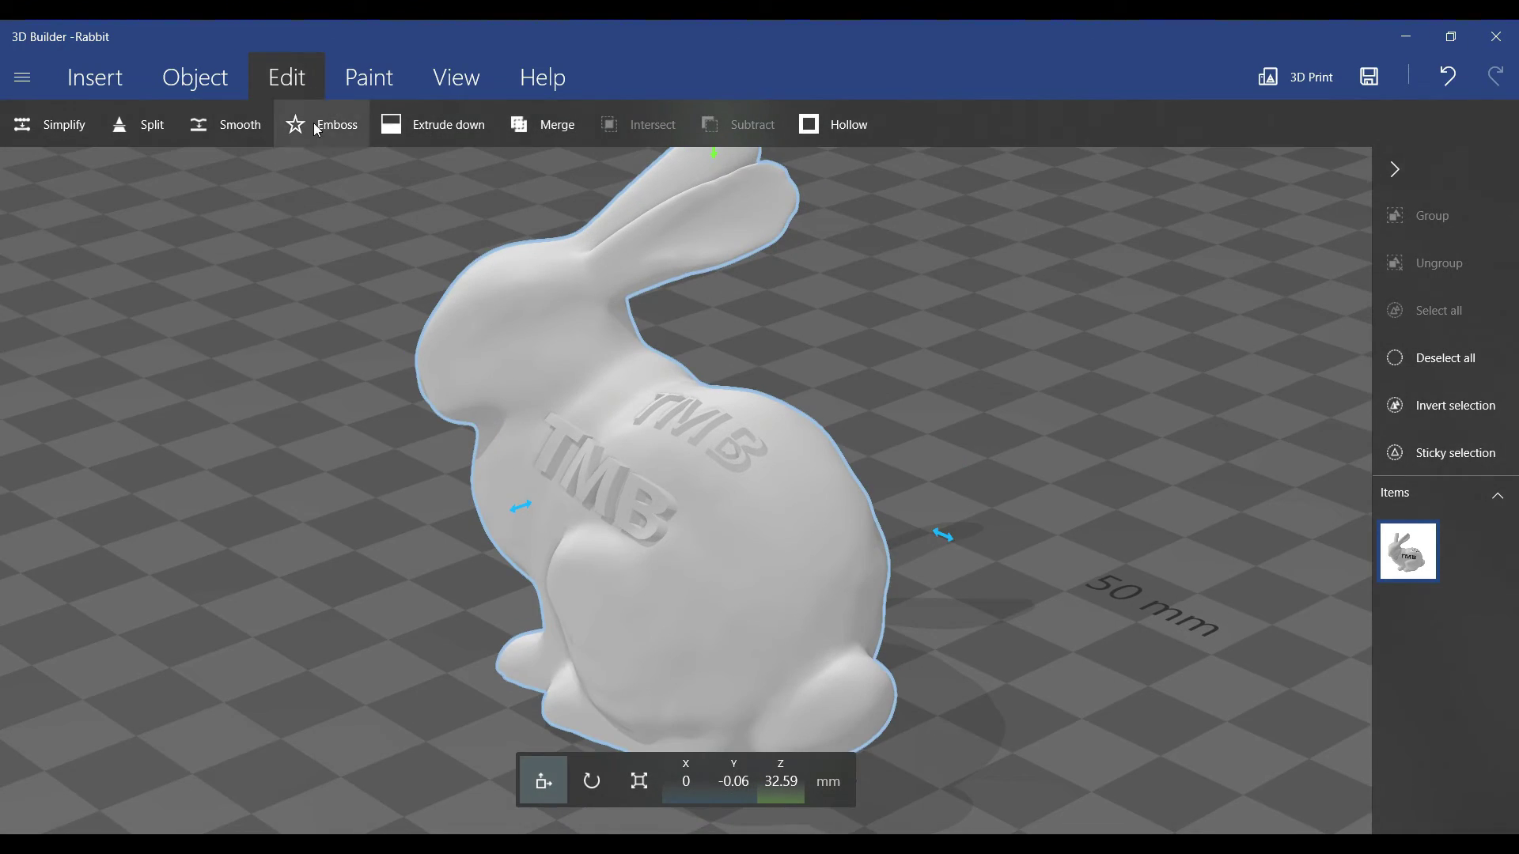
# Emboss a shrunken heart shape onto the centre of the rabbit's back
pyautogui.click(321, 123)
pyautogui.moveTo(927, 295); pyautogui.dragTo(163, 347, button='right')
pyautogui.click(233, 100)
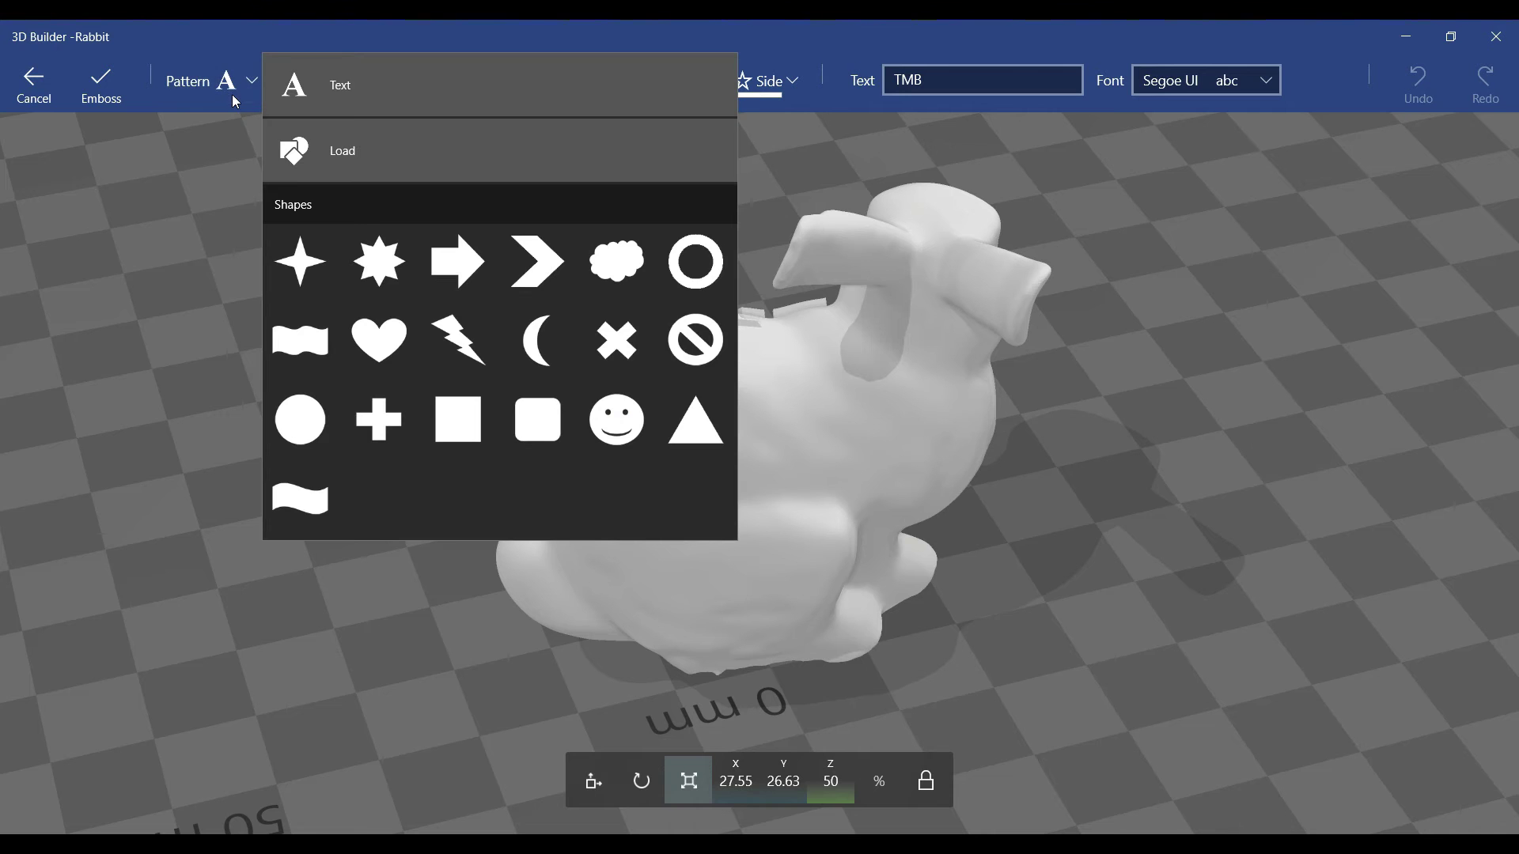
pyautogui.click(378, 341)
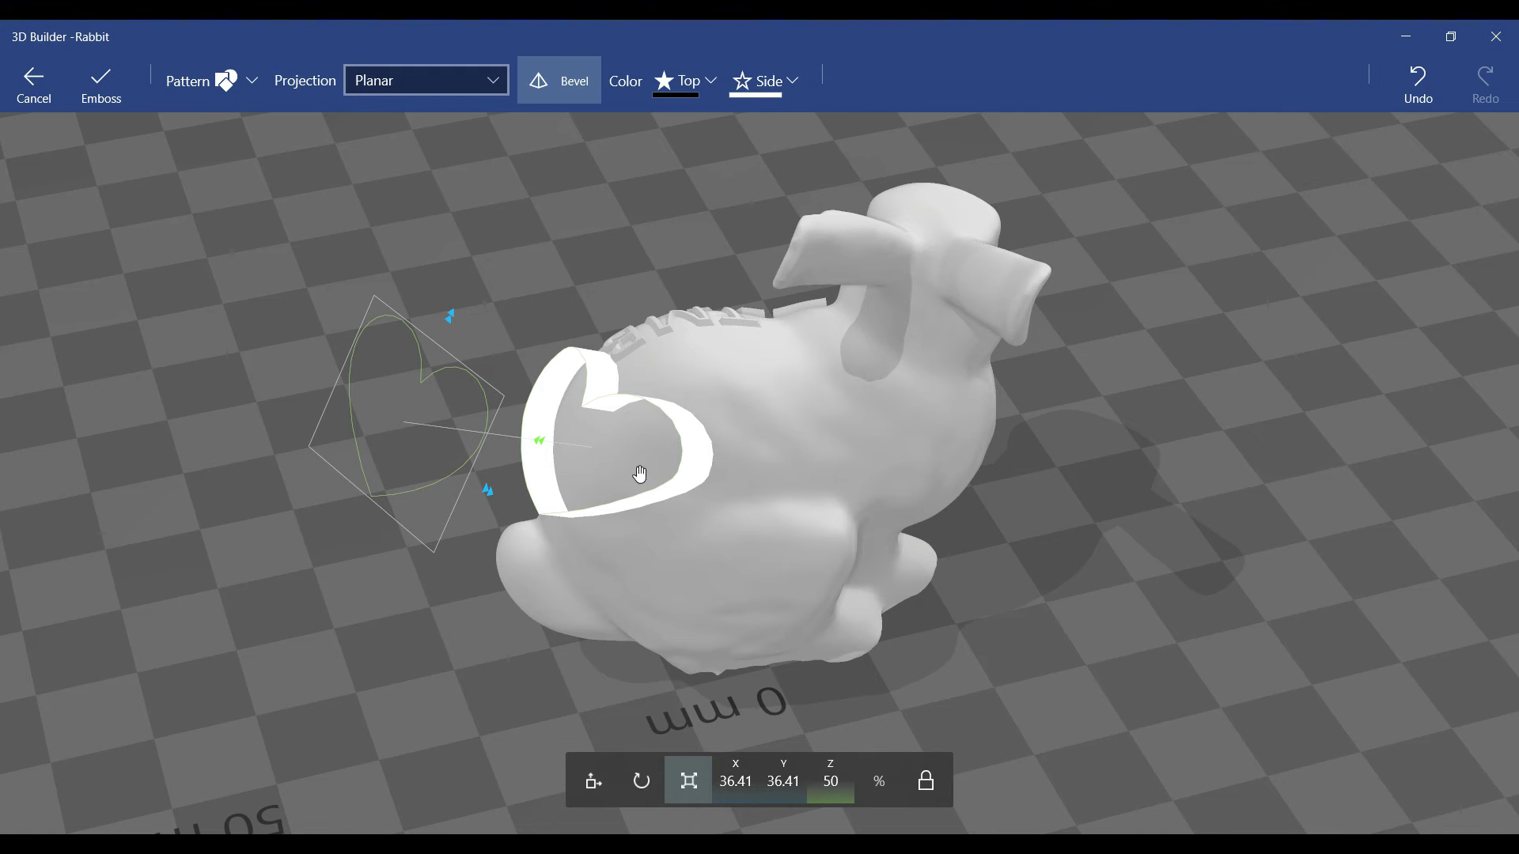
pyautogui.moveTo(640, 474); pyautogui.dragTo(899, 578)
pyautogui.moveTo(707, 514); pyautogui.dragTo(726, 492)
pyautogui.scroll(3, 1195, 601)
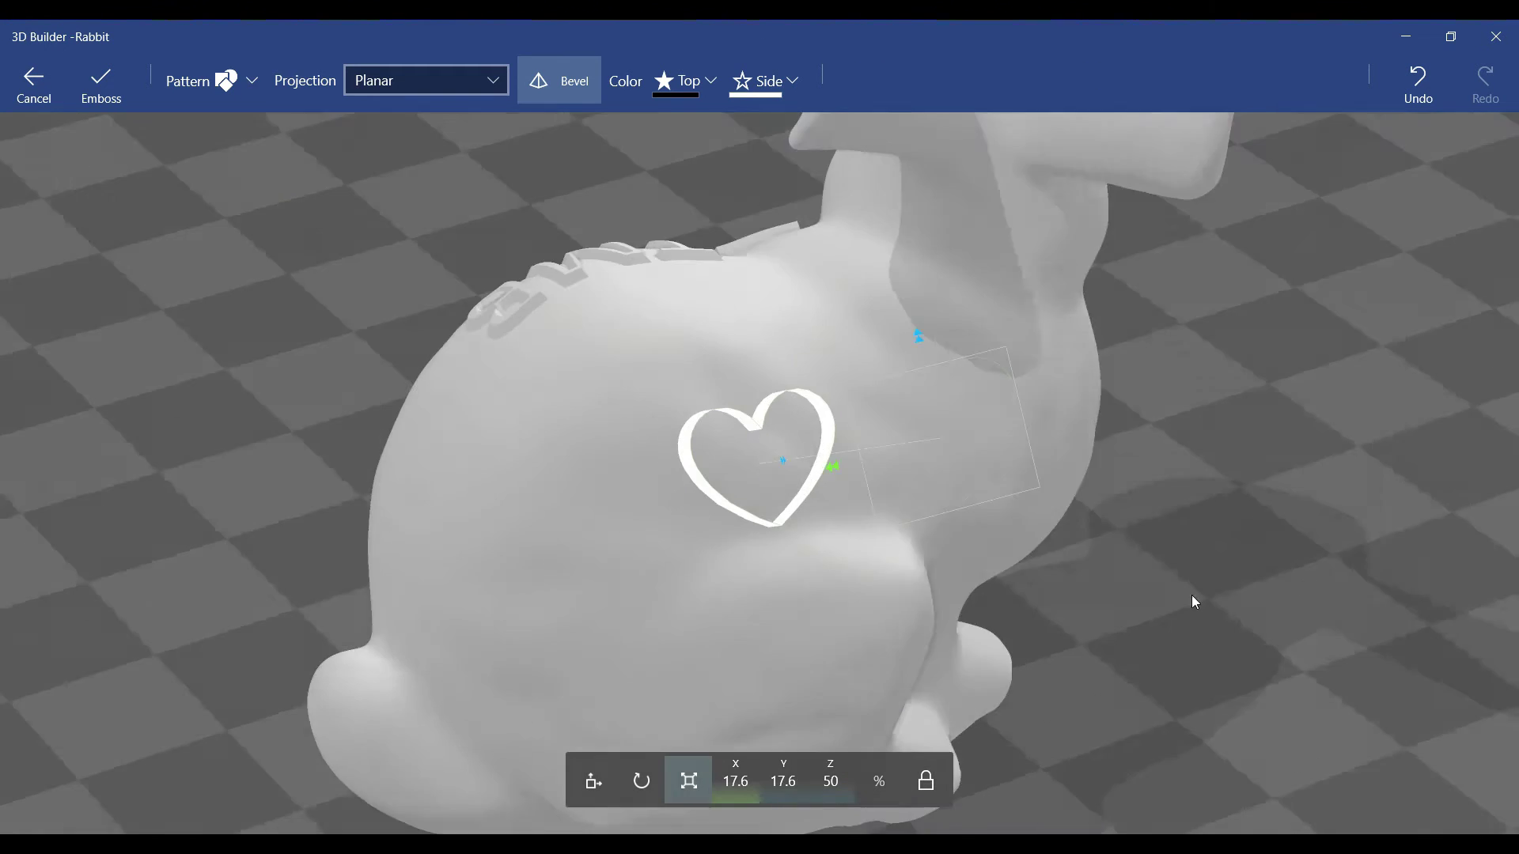
pyautogui.click(104, 95)
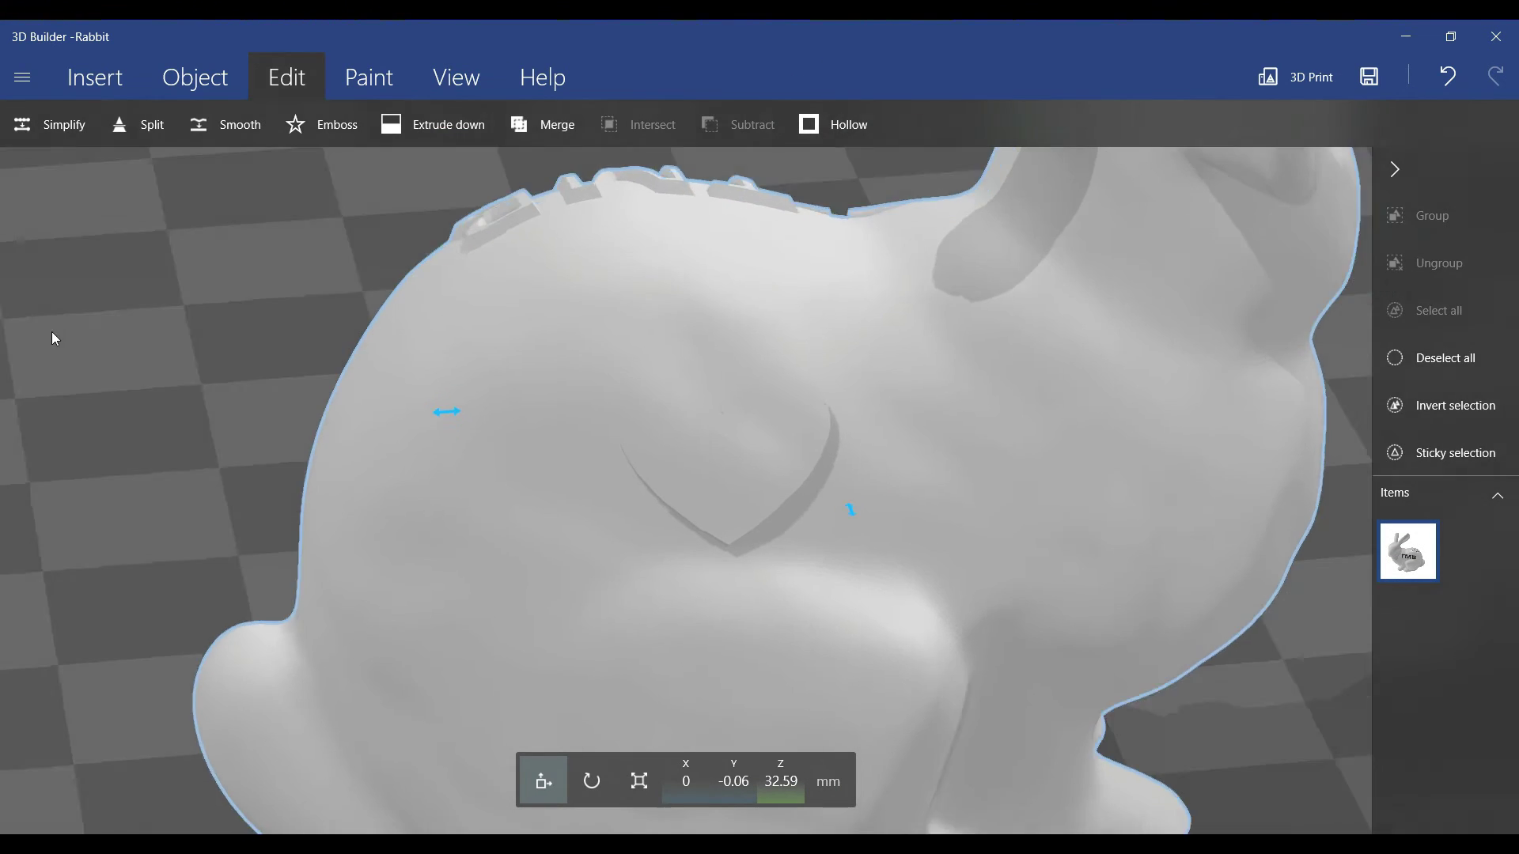
pyautogui.moveTo(54, 336)
pyautogui.mouseDown()
pyautogui.moveTo(431, 314)
pyautogui.moveTo(255, 336)
pyautogui.mouseUp()
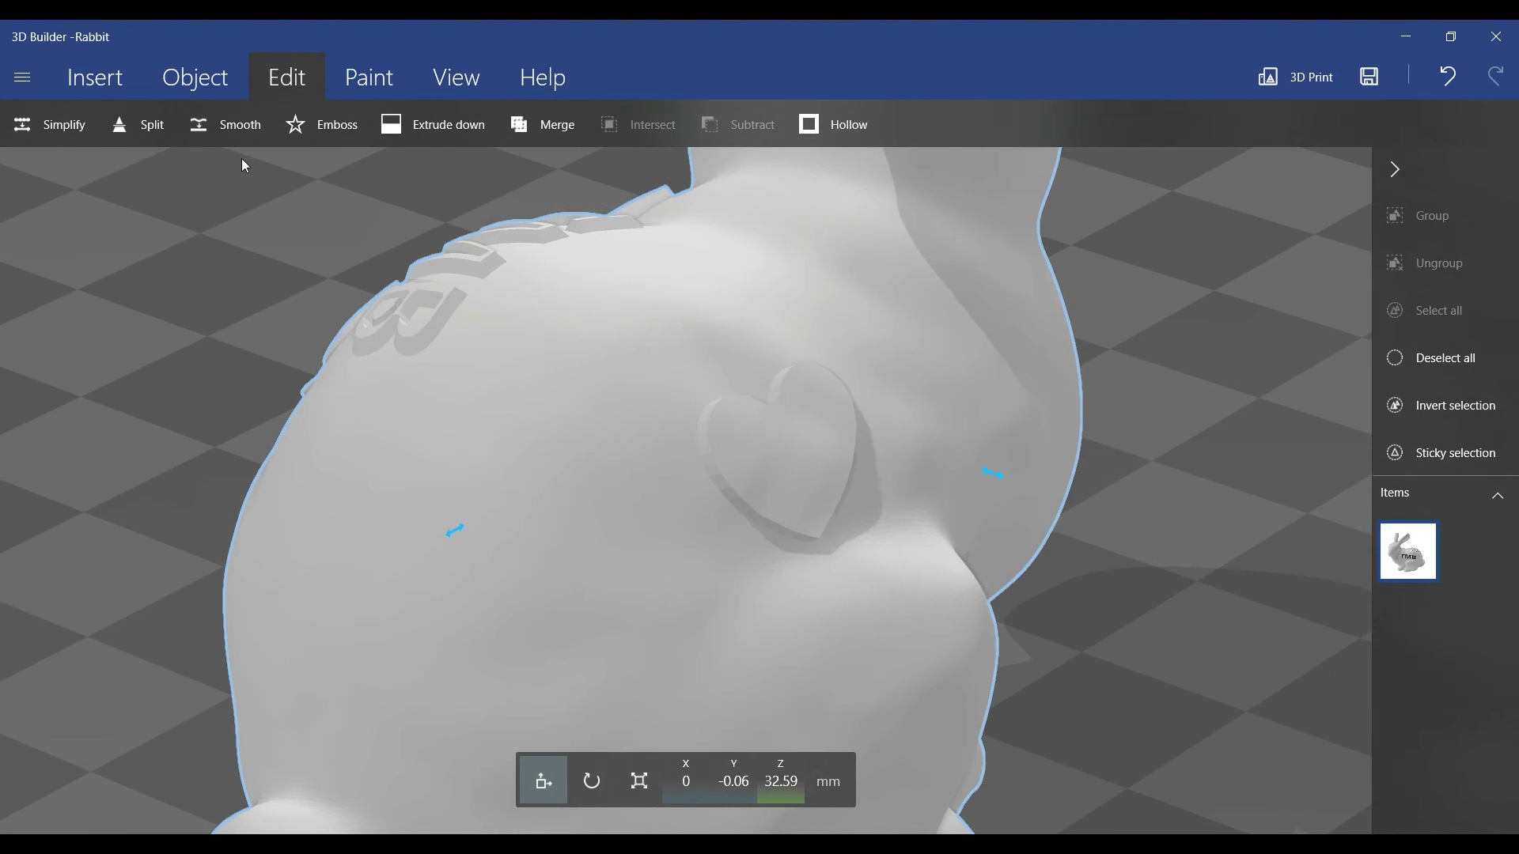
# Emboss a second heart beside the first one
pyautogui.click(323, 128)
pyautogui.moveTo(547, 517); pyautogui.dragTo(668, 530)
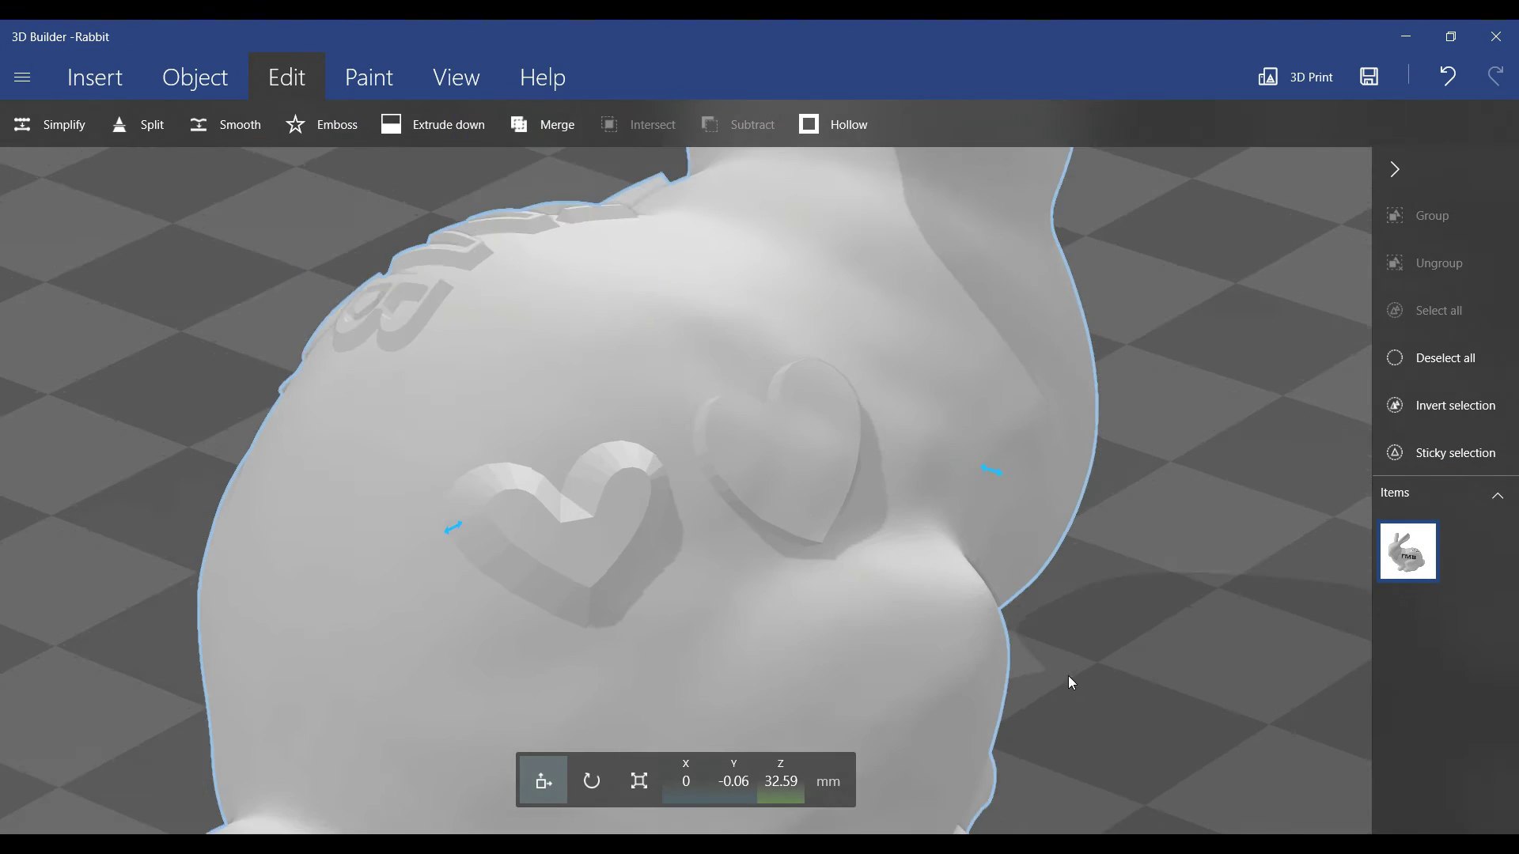
pyautogui.moveTo(1068, 675)
pyautogui.mouseDown()
pyautogui.moveTo(1150, 548)
pyautogui.moveTo(702, 533)
pyautogui.mouseUp()
pyautogui.scroll(5, 1149, 548)
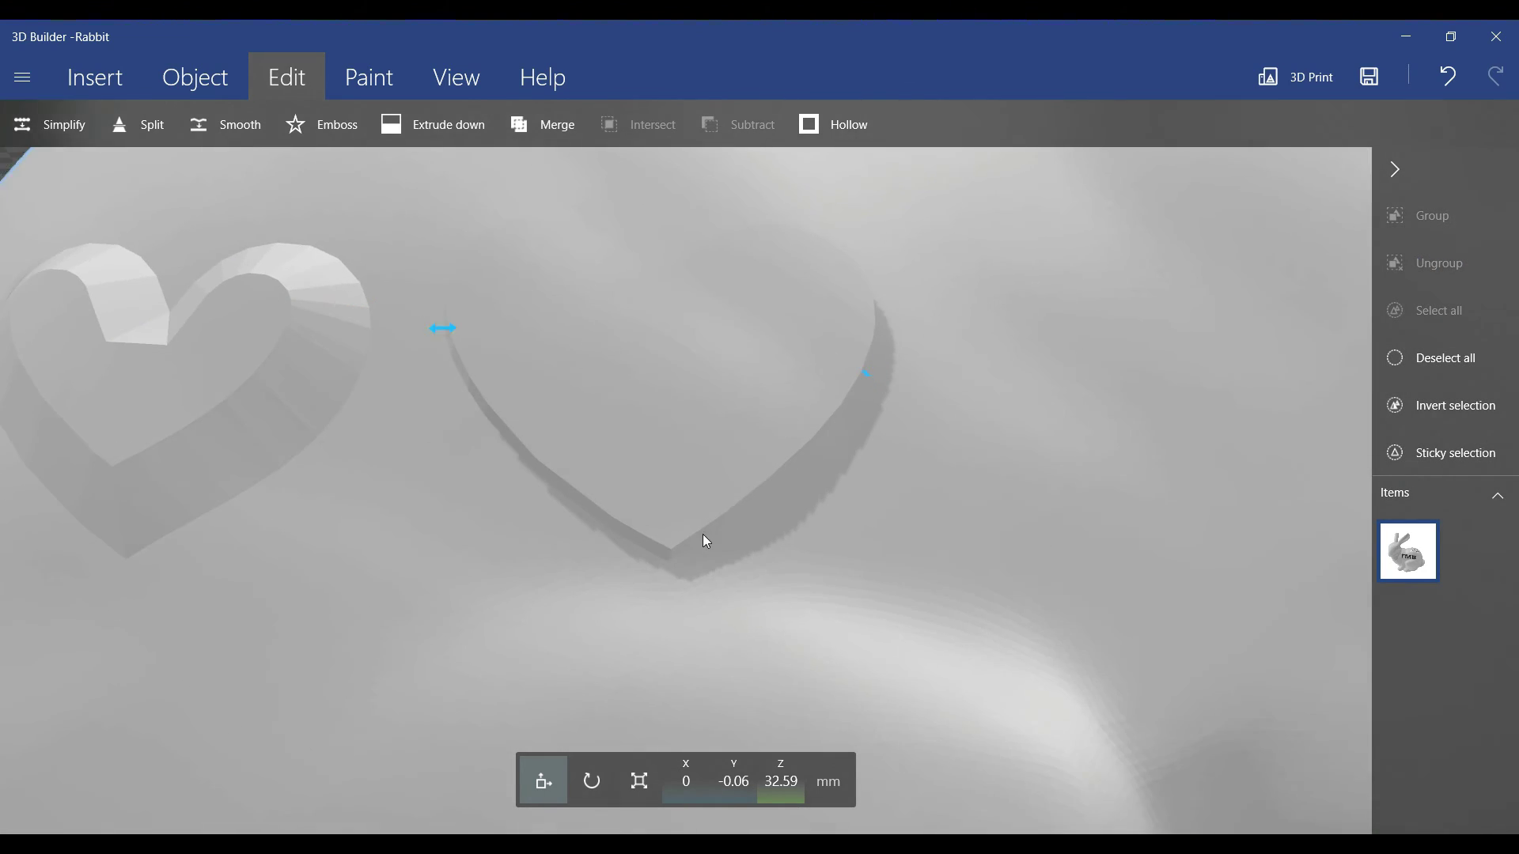
pyautogui.scroll(-5, 703, 540)
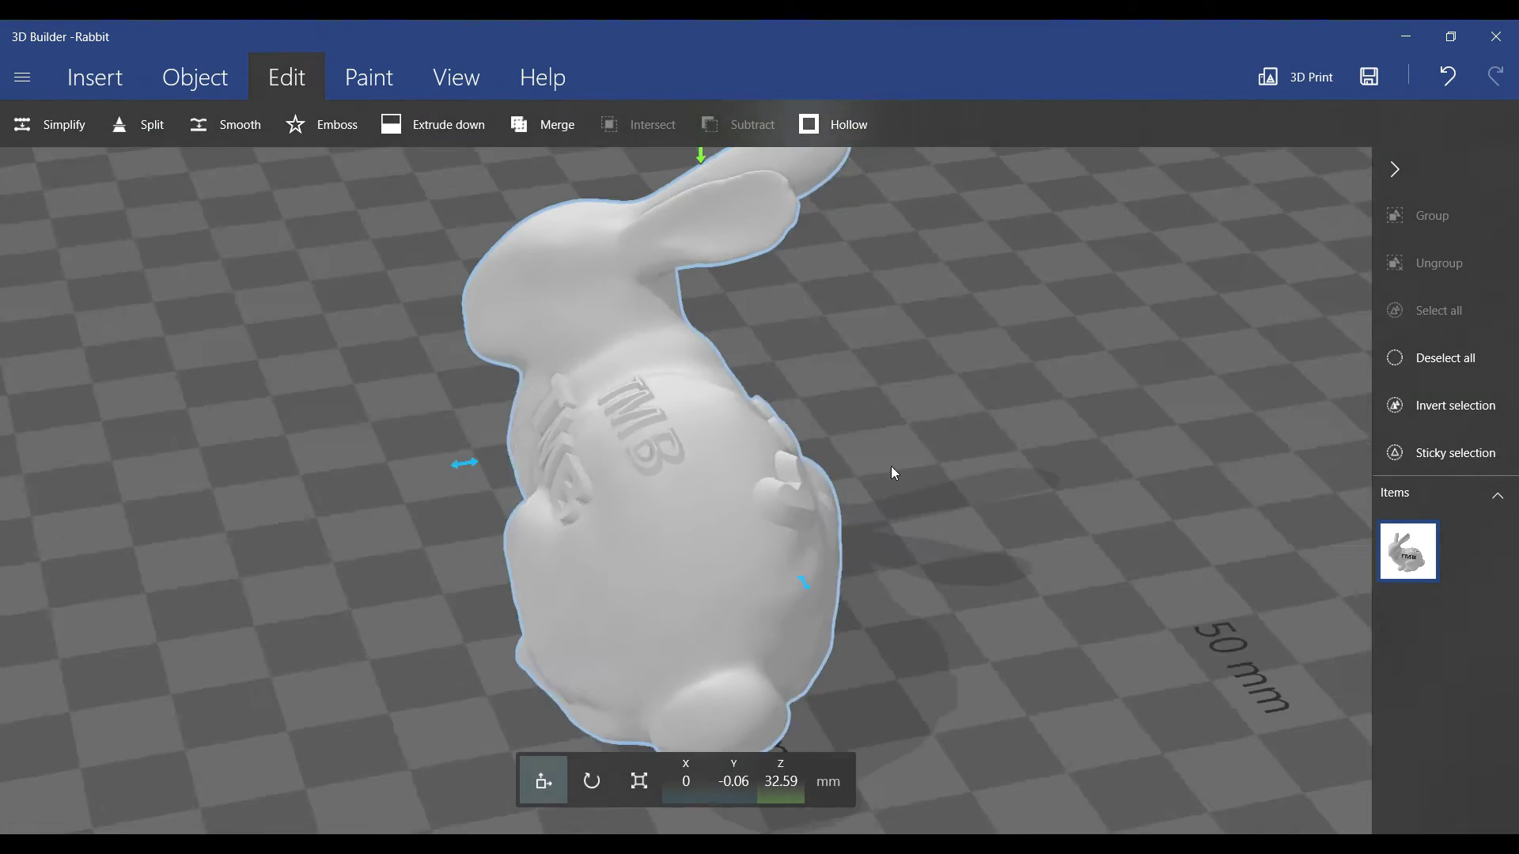
pyautogui.moveTo(891, 466); pyautogui.dragTo(737, 503)
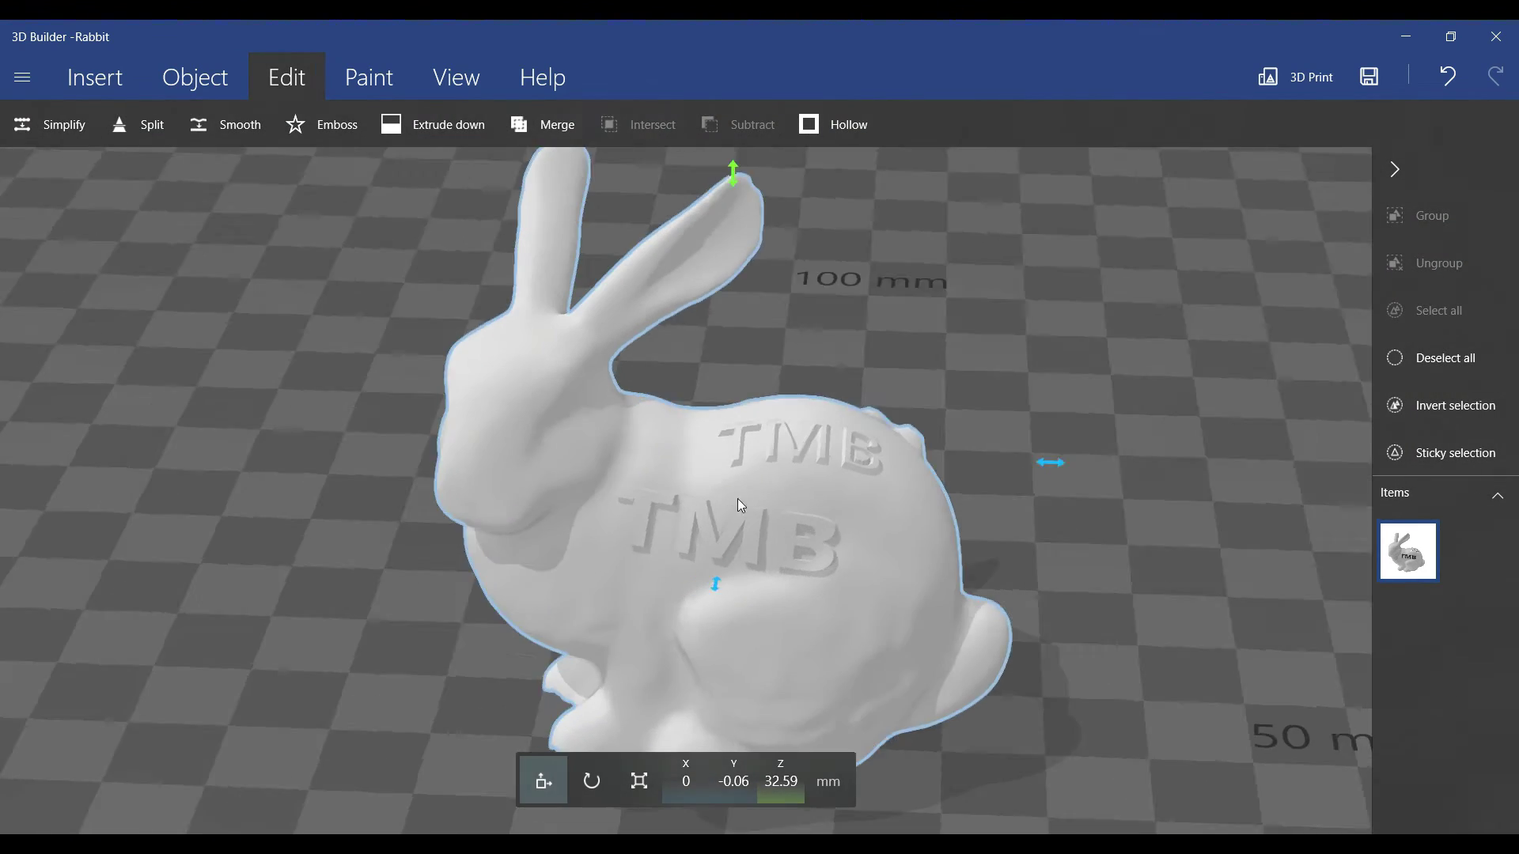
pyautogui.scroll(-3, 737, 505)
# Choose the lightning bolt shape, move it onto the rabbit's head and emboss it
pyautogui.moveTo(826, 383); pyautogui.dragTo(837, 350)
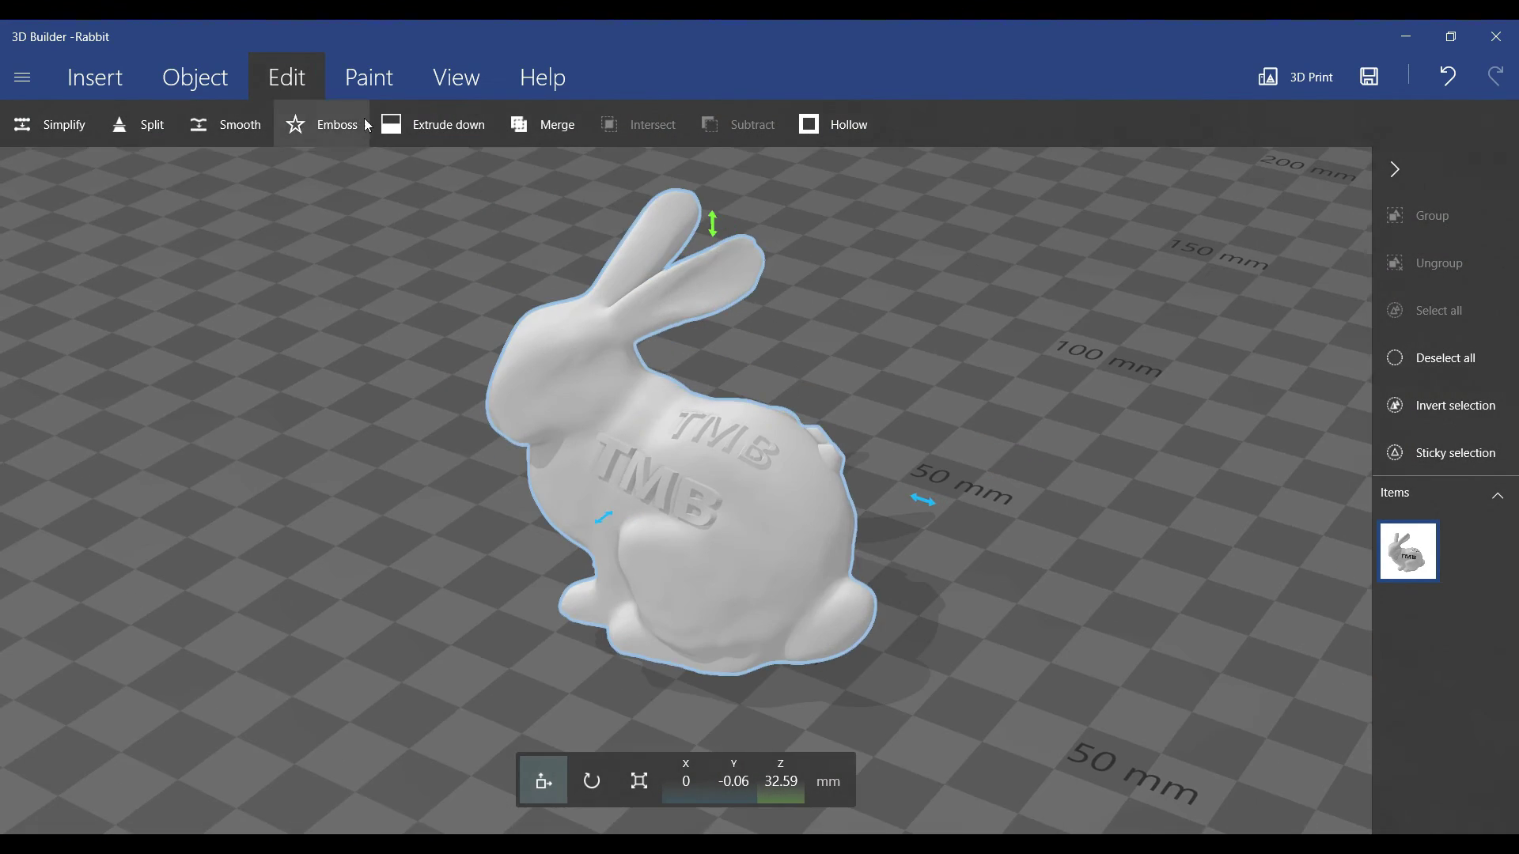
pyautogui.click(367, 124)
pyautogui.click(235, 86)
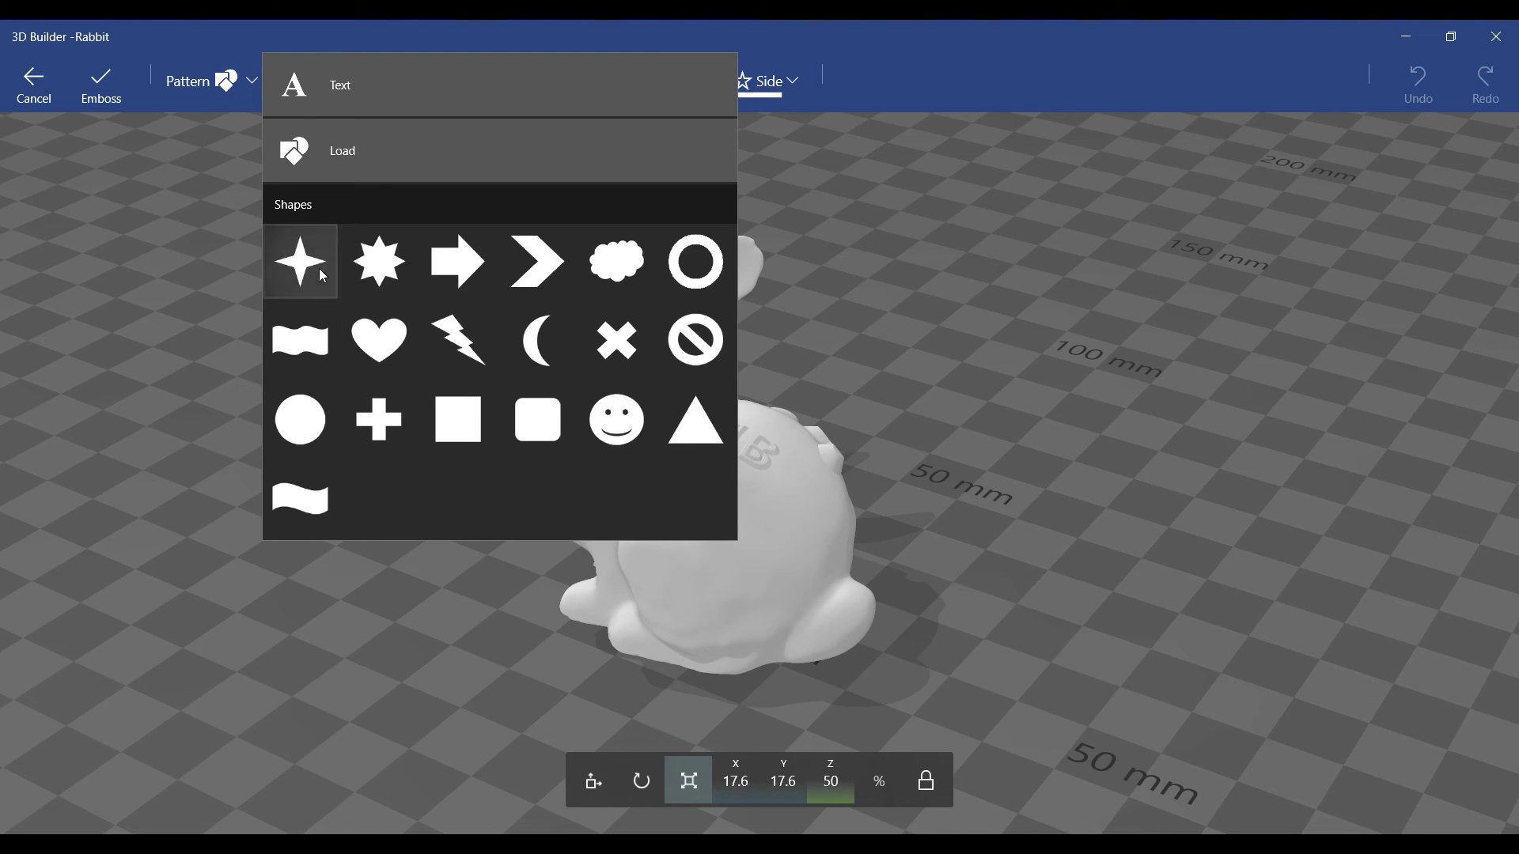
pyautogui.click(456, 338)
pyautogui.scroll(3, 617, 487)
pyautogui.scroll(3, 611, 487)
pyautogui.scroll(2, 606, 488)
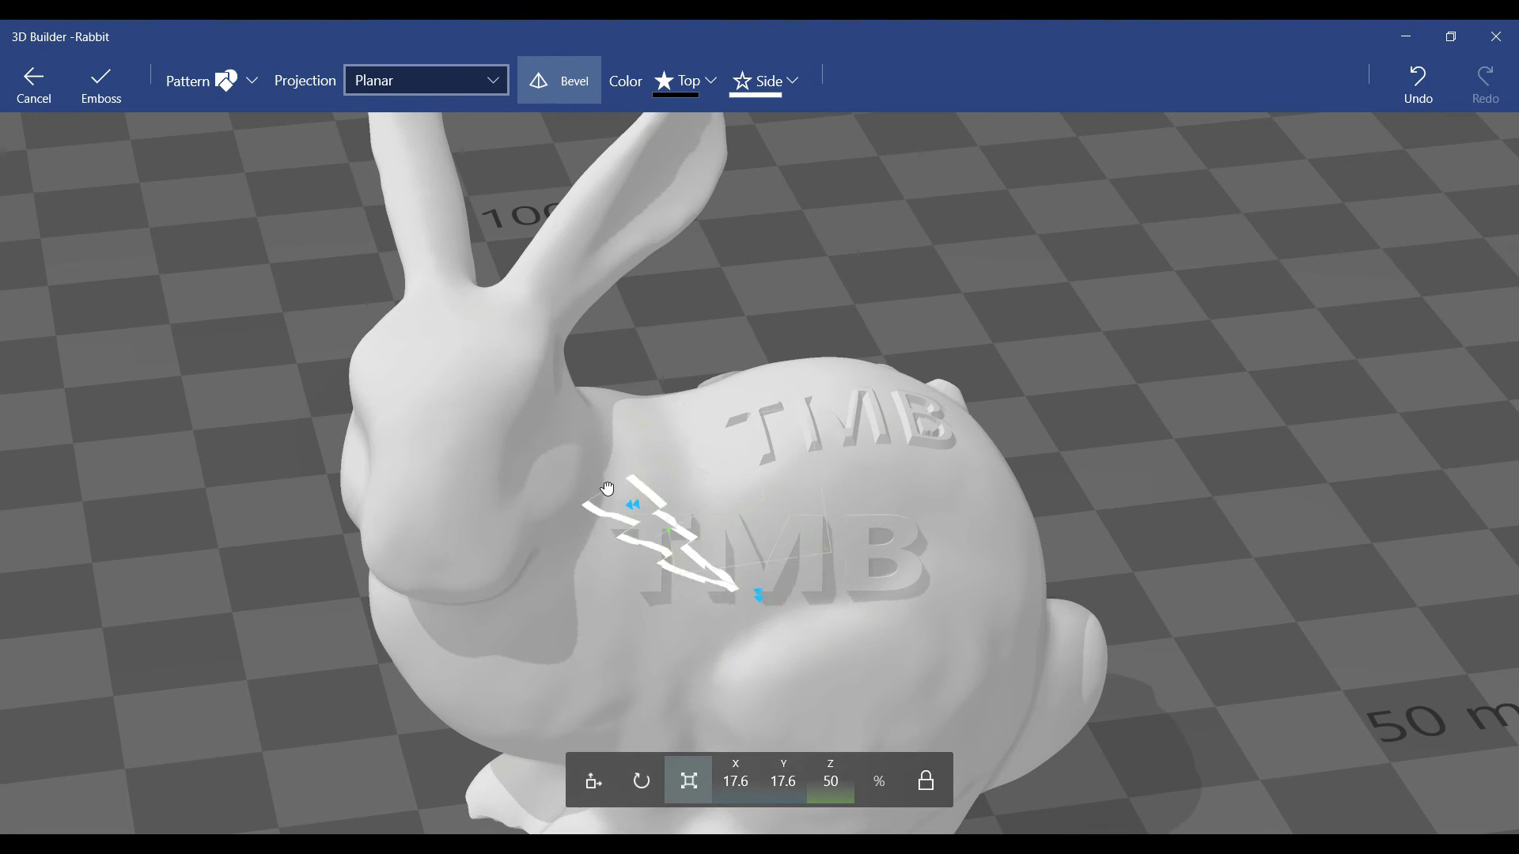
pyautogui.moveTo(420, 383); pyautogui.dragTo(571, 484, button='right')
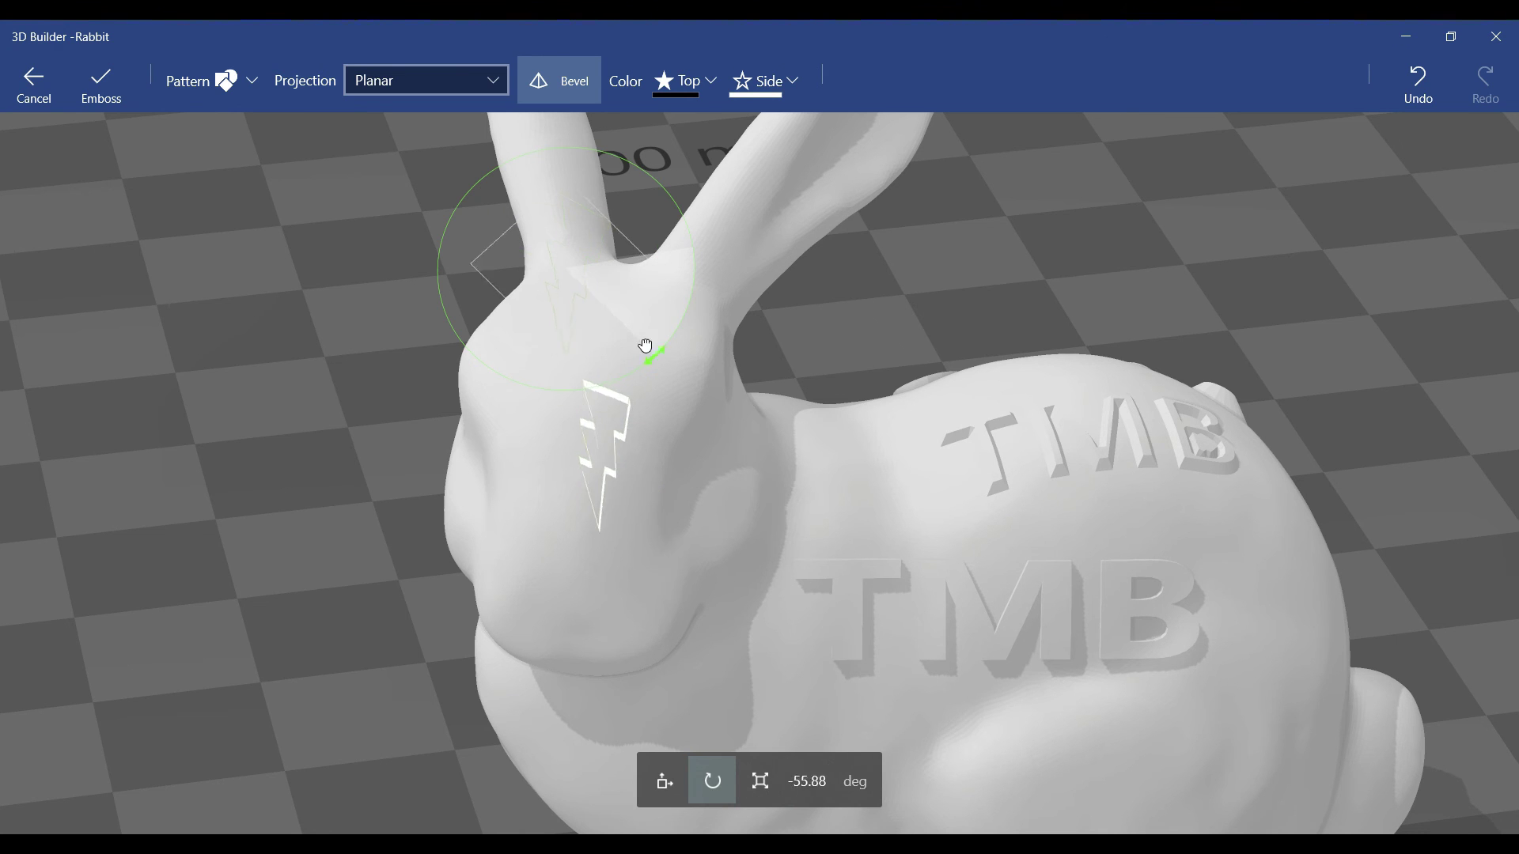
pyautogui.scroll(-5, 563, 419)
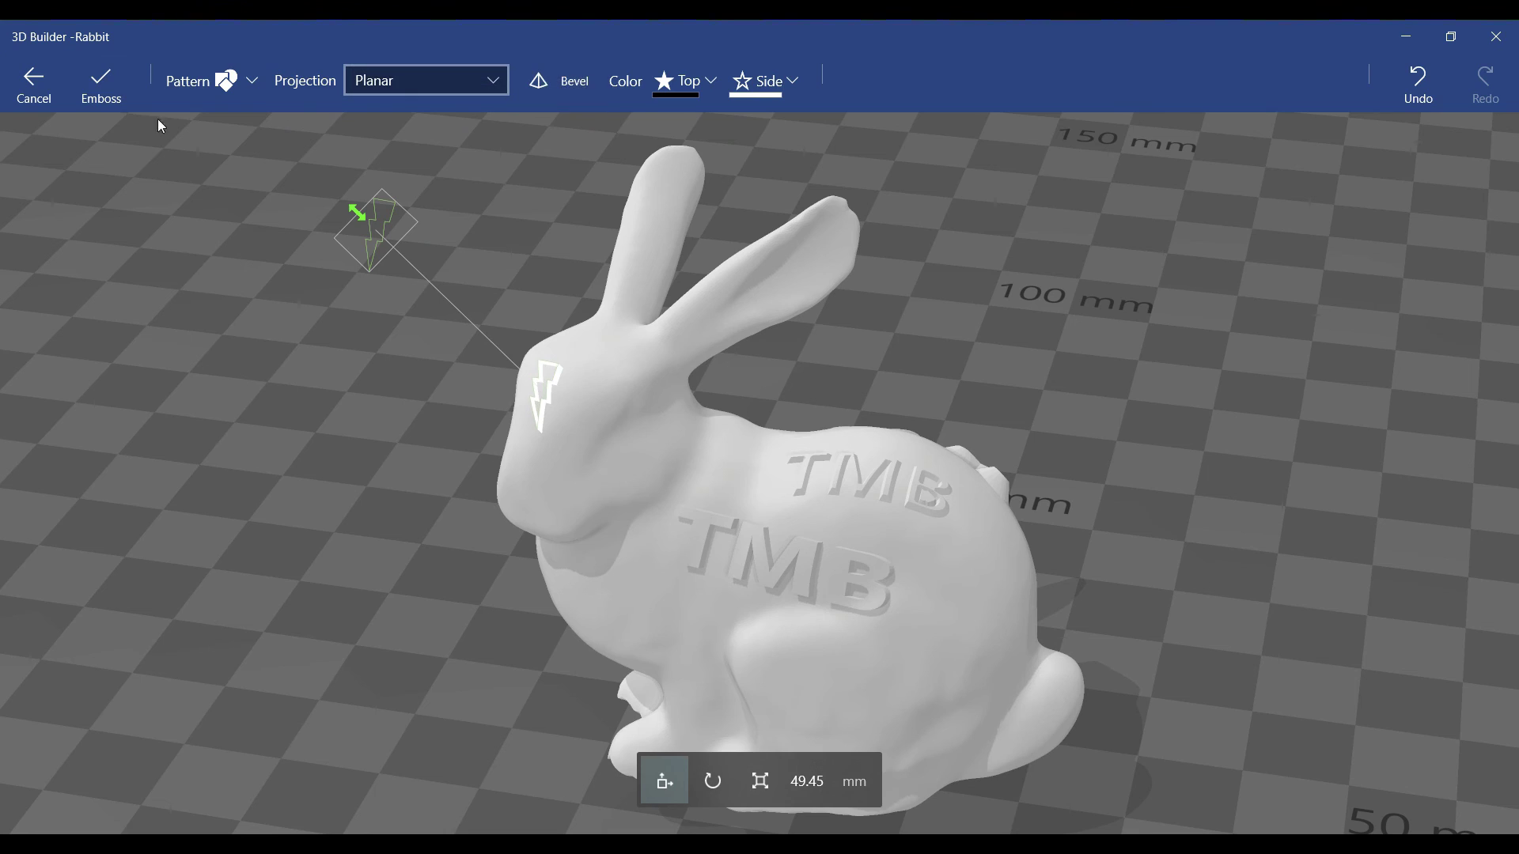
pyautogui.click(101, 83)
pyautogui.moveTo(440, 373)
pyautogui.mouseDown()
pyautogui.moveTo(715, 507)
pyautogui.moveTo(991, 495)
pyautogui.moveTo(737, 573)
pyautogui.moveTo(218, 511)
pyautogui.mouseUp()
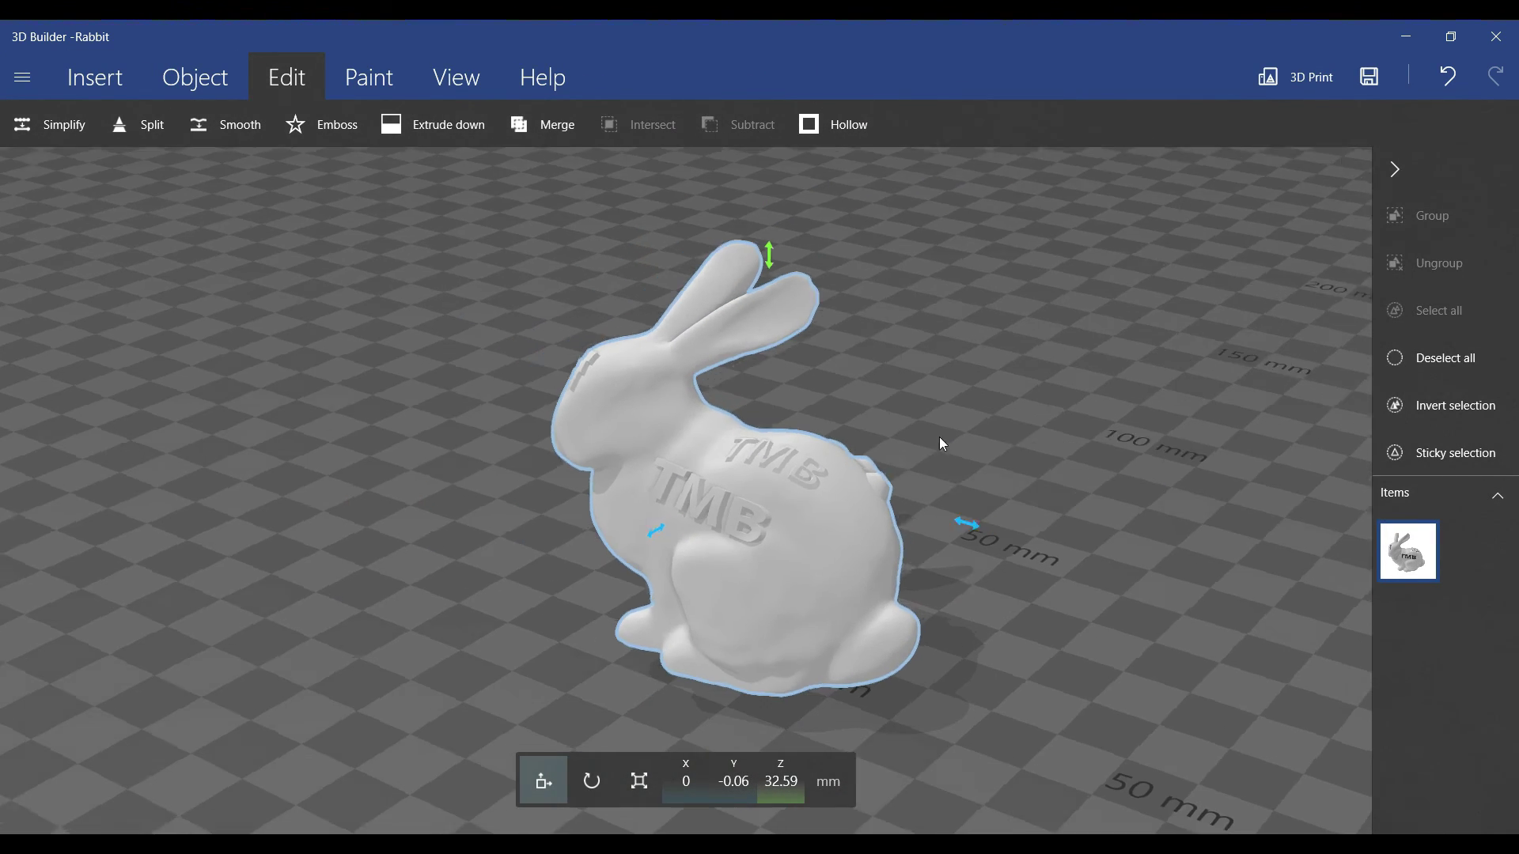